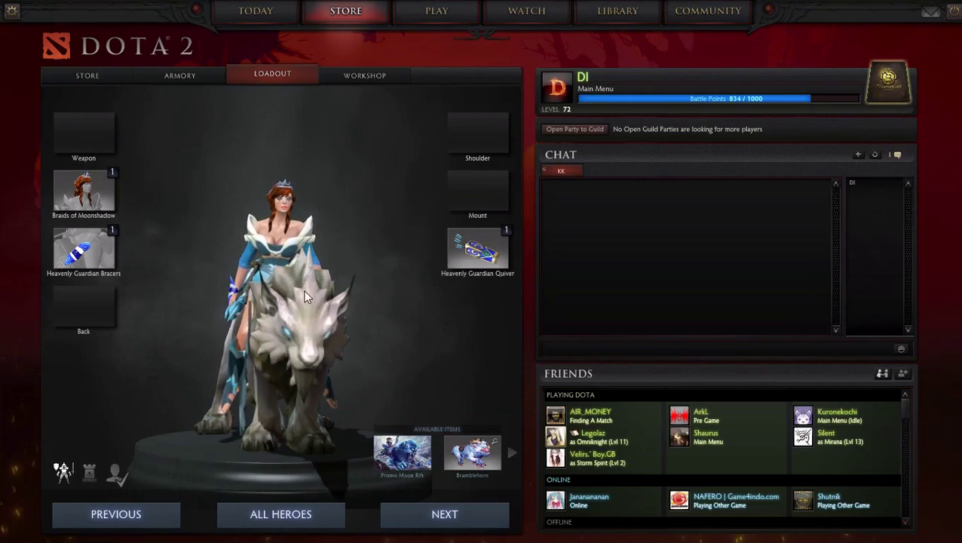
- Rotate the hero model in the loadout preview to inspect its current look from the front and side
left_click_drag(288, 296, 474, 272)
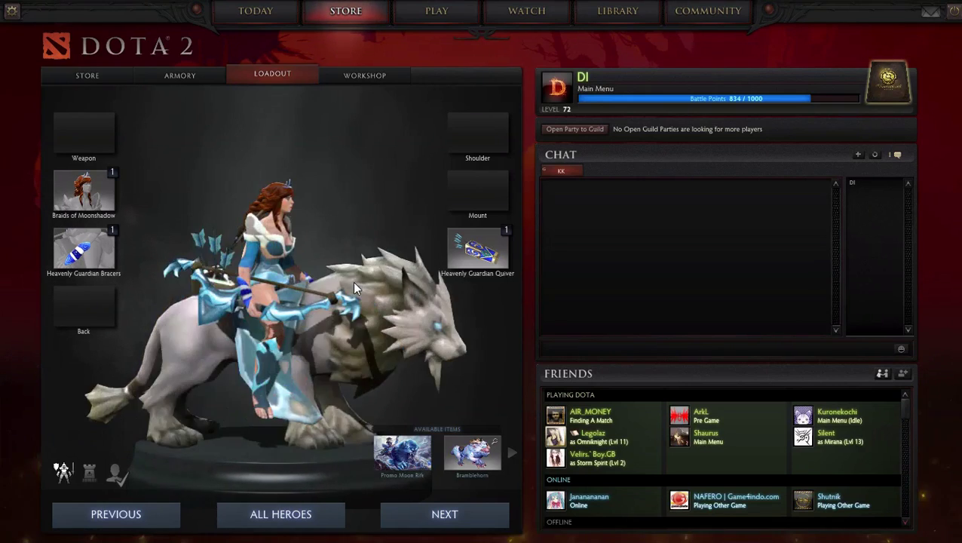
left_click_drag(352, 282, 320, 286)
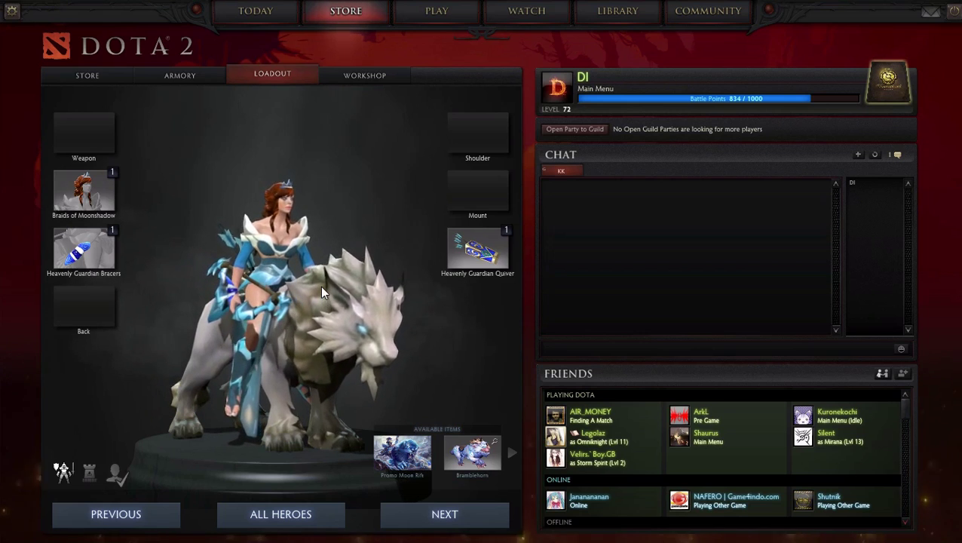
left_click_drag(280, 315, 367, 300)
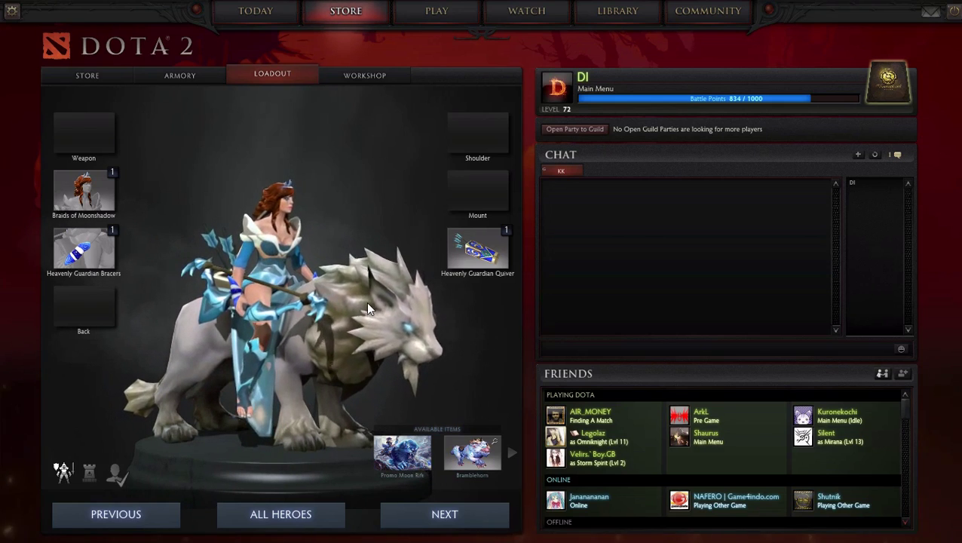
- Compare the resource, models and materials folders of Blindfall_of_the_moon.zip in WinRAR with the game's dota folder in File Explorer
key("alt+Tab")
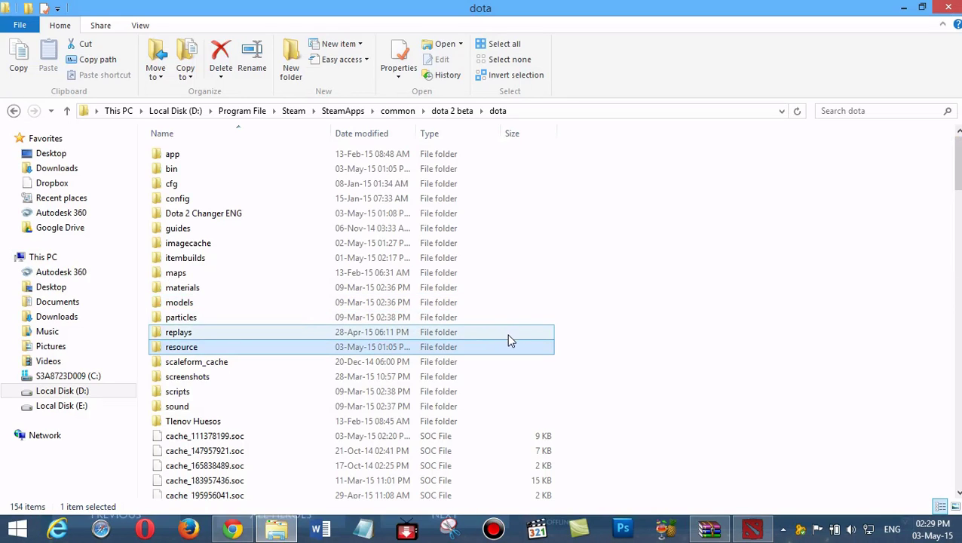
left_click(709, 528)
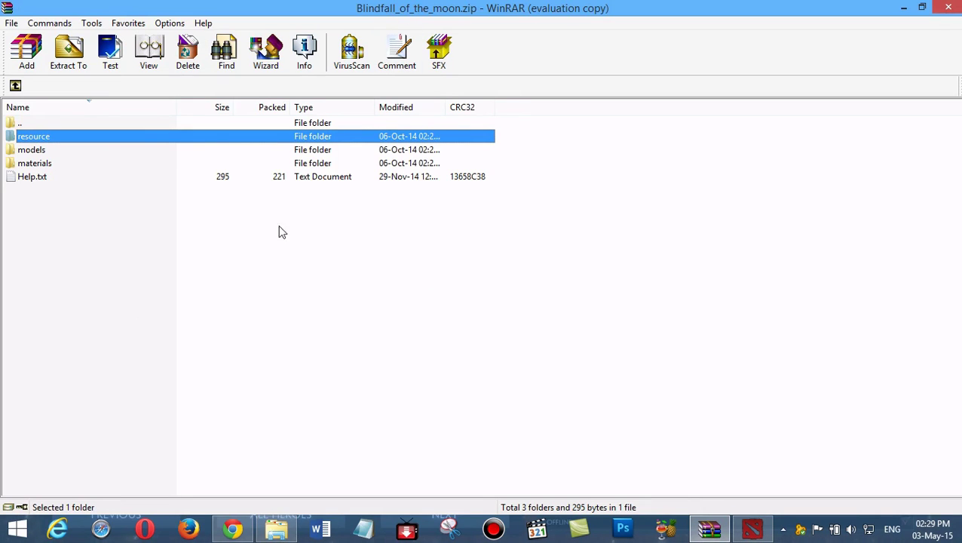
left_click(43, 166)
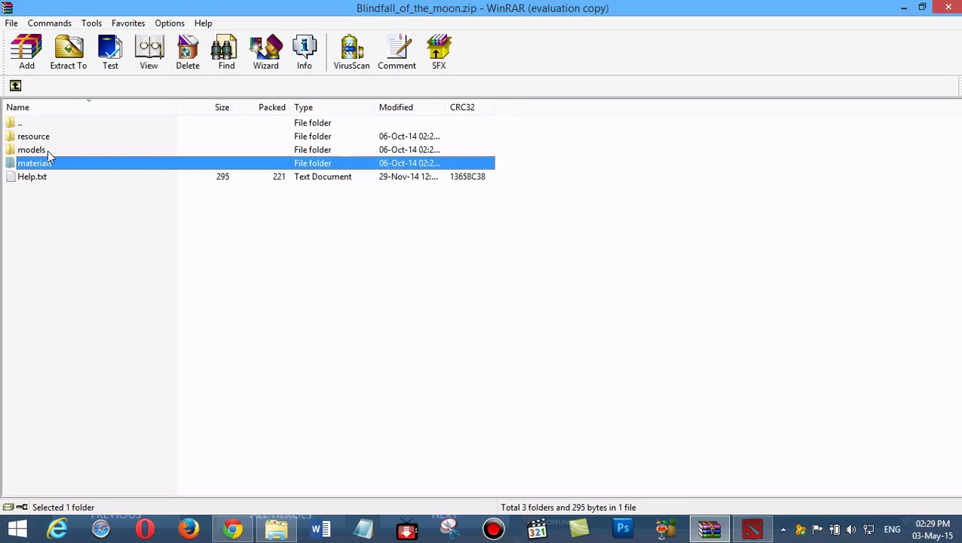
left_click(47, 150)
key("Up")
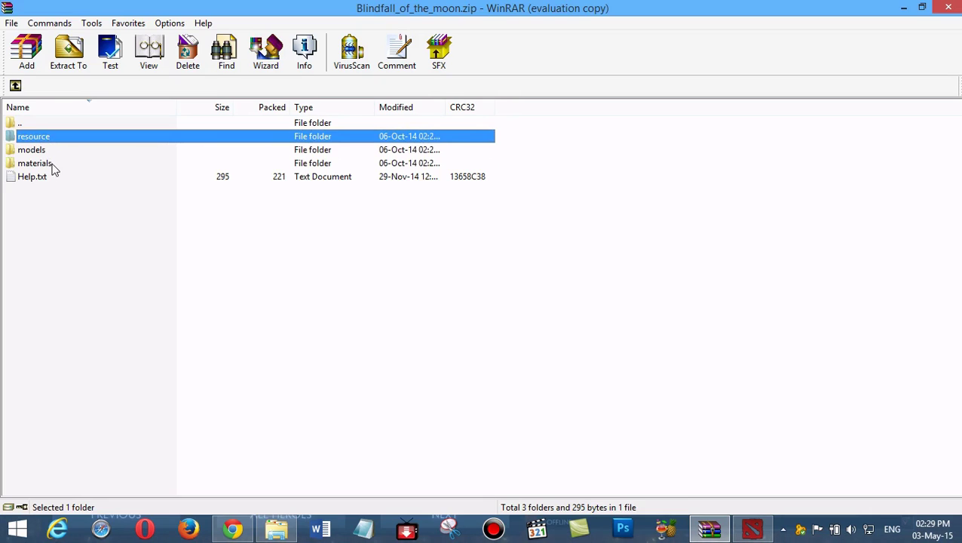
left_click(45, 163)
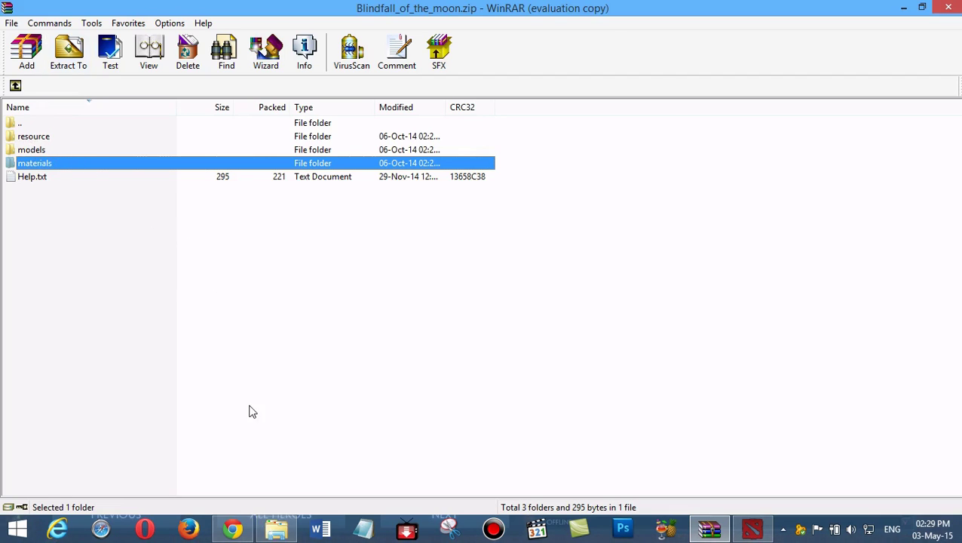
left_click(289, 524)
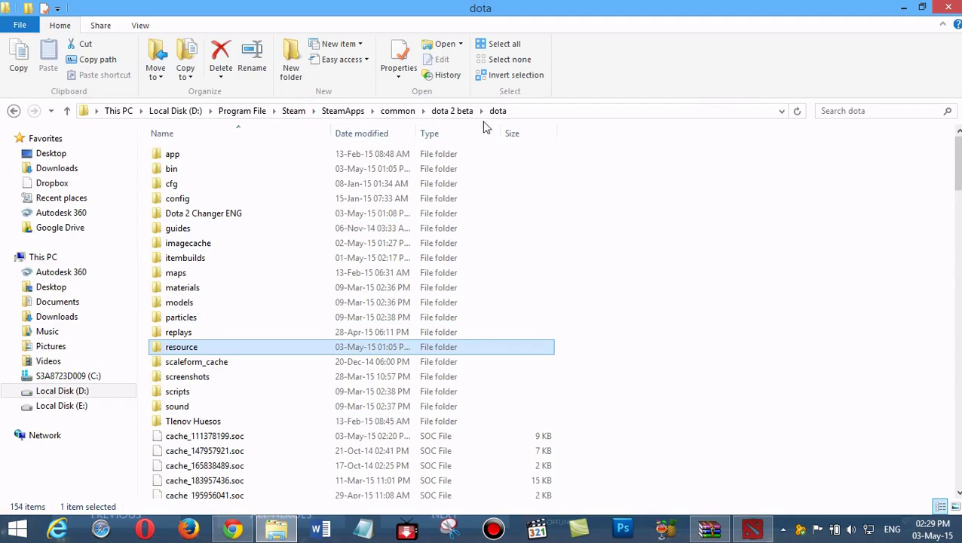
left_click(708, 529)
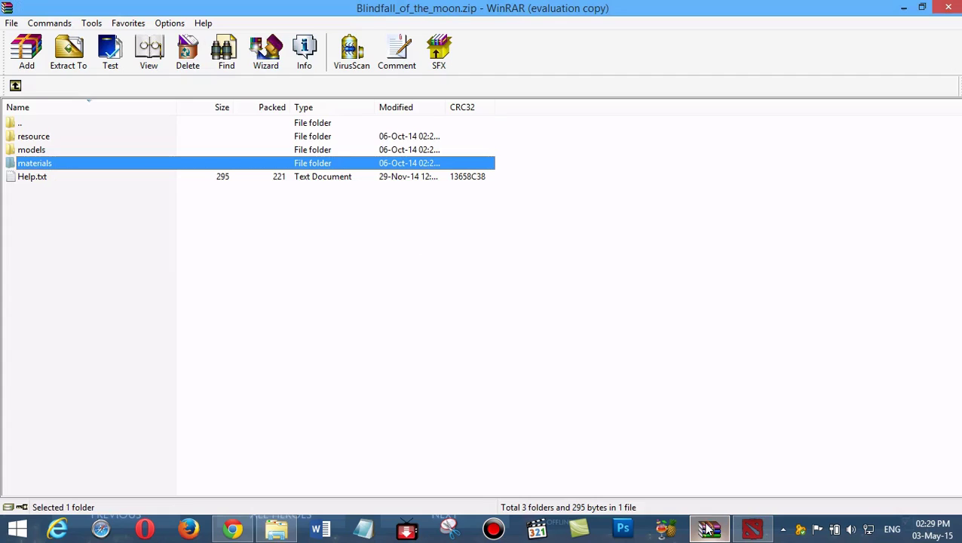
- Browse the archive's resource folder down through videos to see which portrait file the mod installed
double_click(46, 140)
double_click(47, 138)
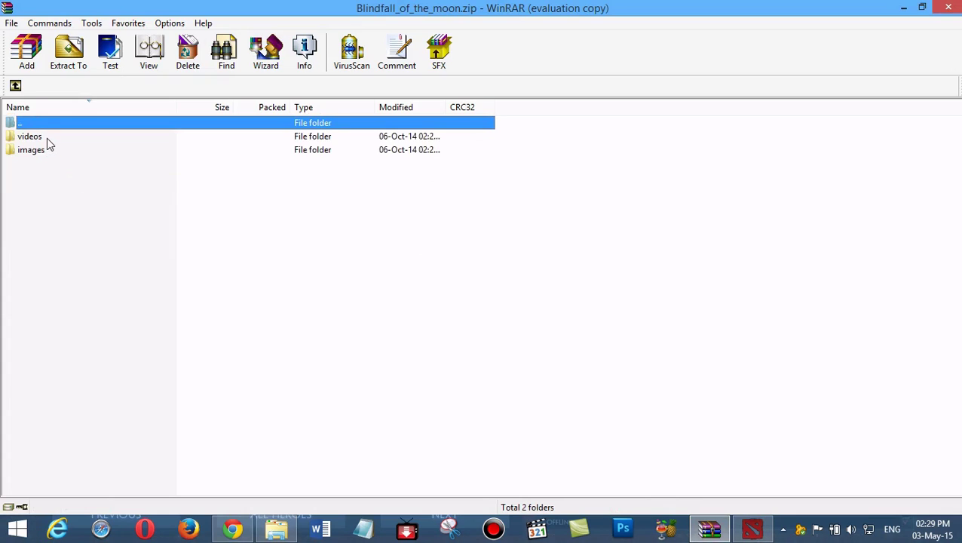
double_click(47, 137)
double_click(46, 138)
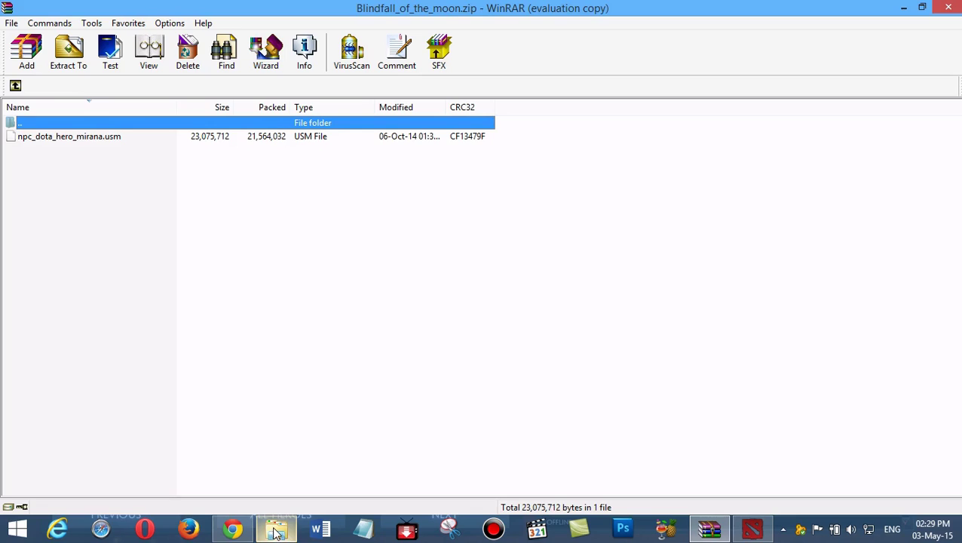
left_click(15, 85)
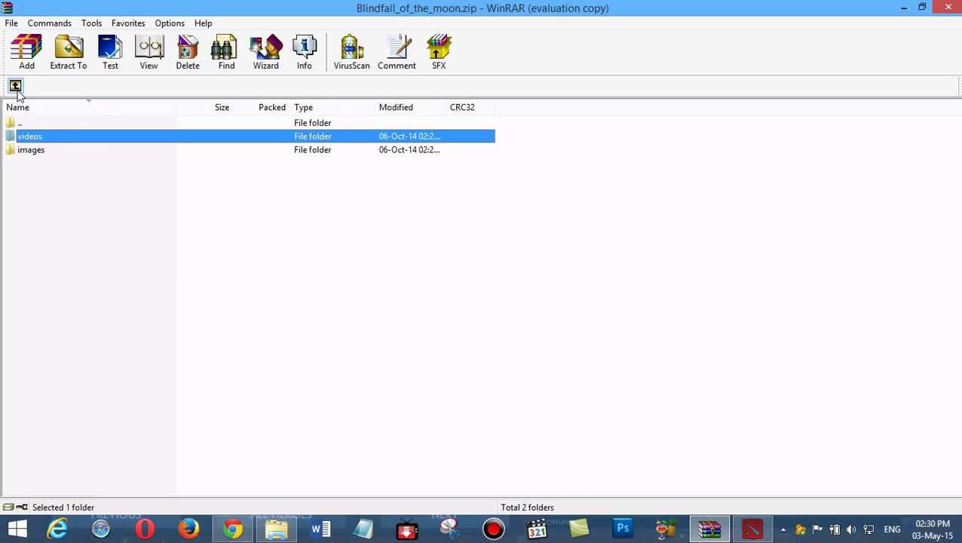
- In File Explorer, delete npc_dota_hero_mirana.usm from the game's resource\flash3\videos\portraits folder
left_click(277, 528)
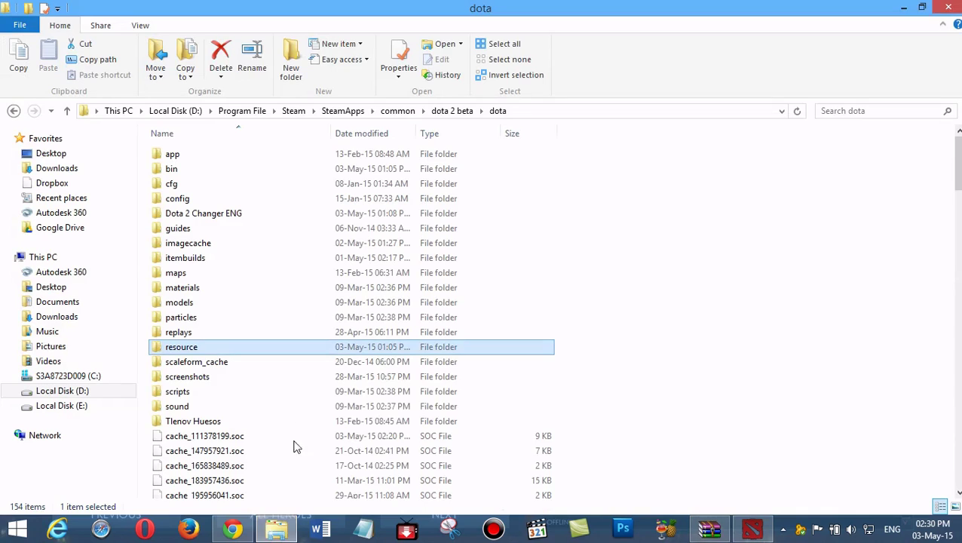
double_click(206, 347)
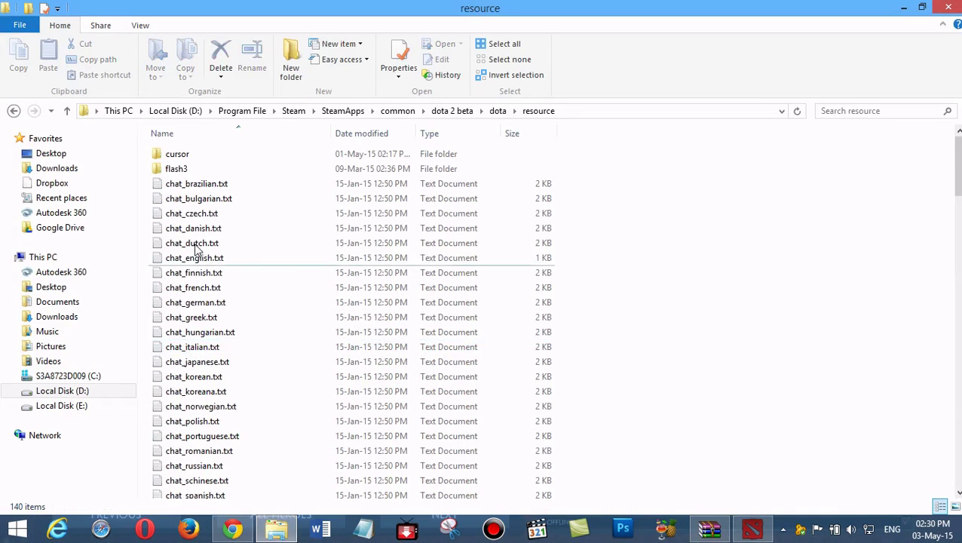
double_click(203, 170)
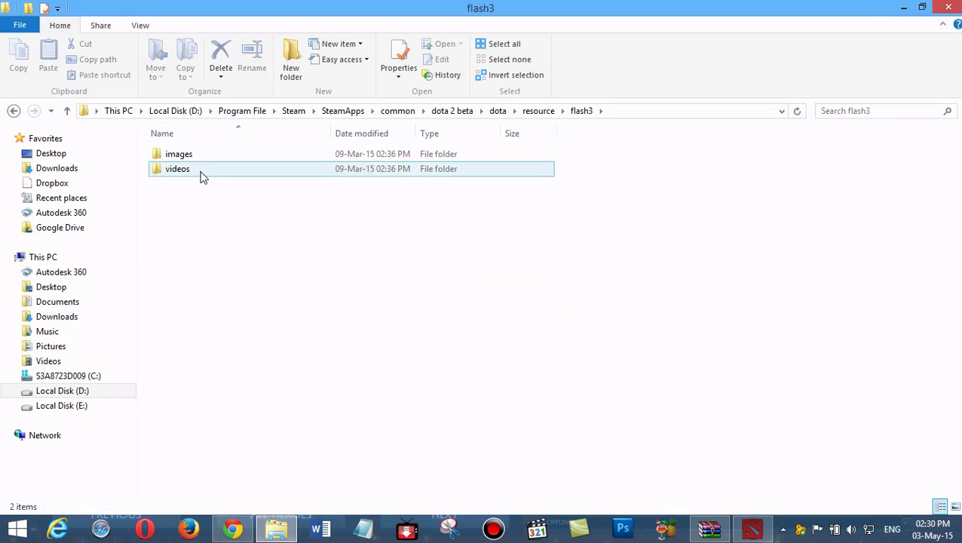
double_click(200, 172)
double_click(202, 159)
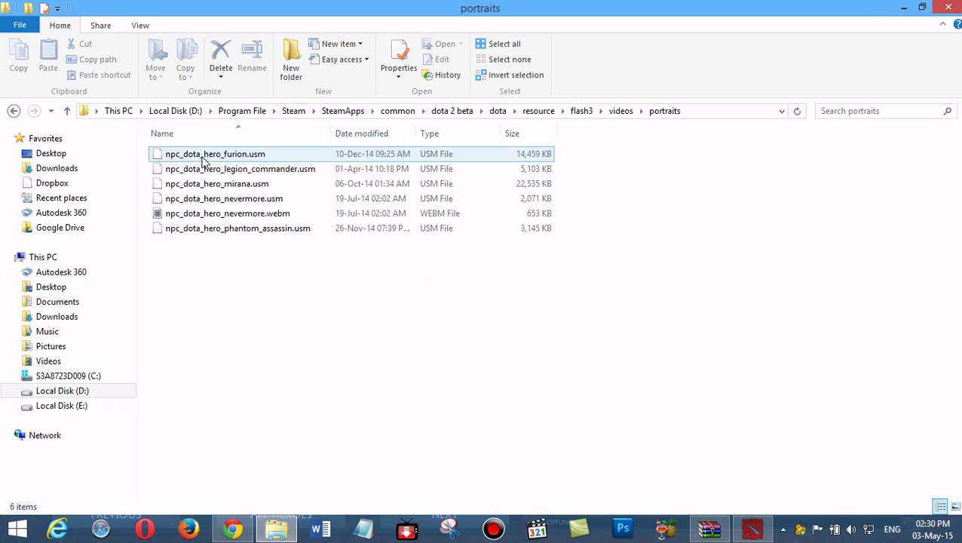
left_click(251, 187)
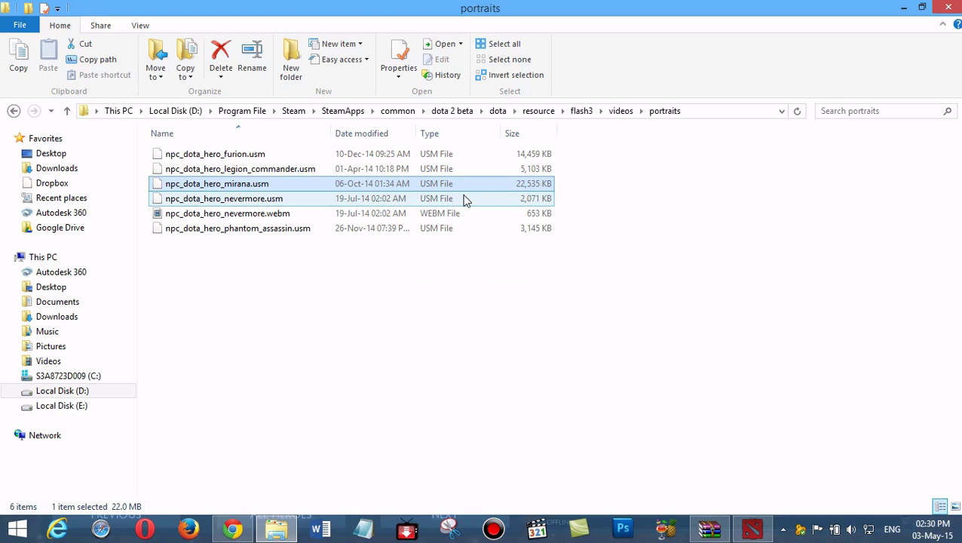
right_click(283, 184)
left_click(350, 379)
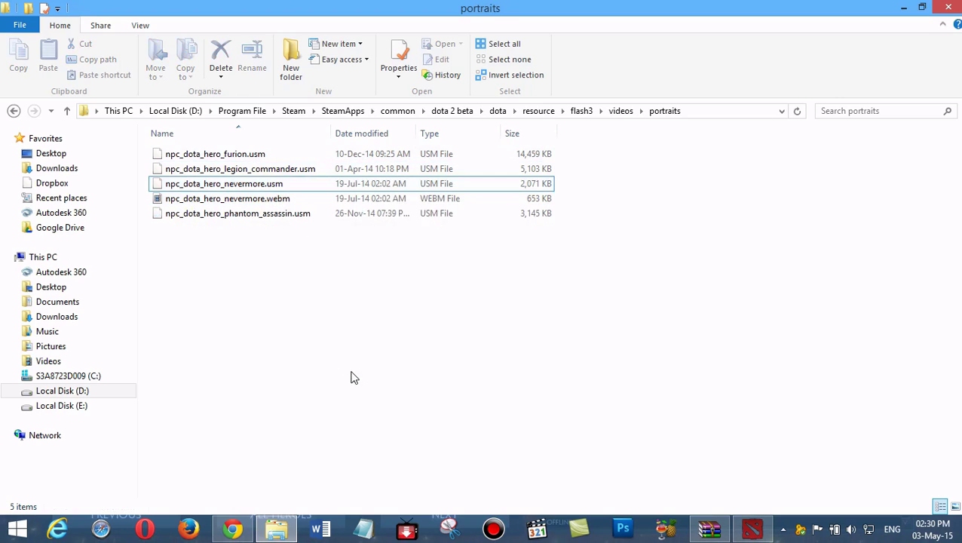
- Return to the WinRAR archive and look up the mod's files in its images\spellicons folder
left_click(708, 527)
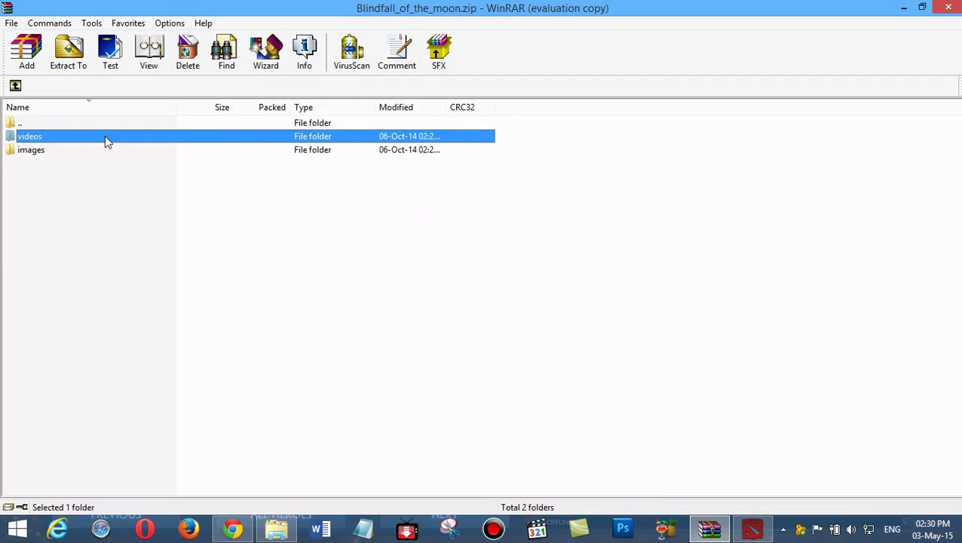
double_click(36, 149)
double_click(36, 137)
left_click(15, 86)
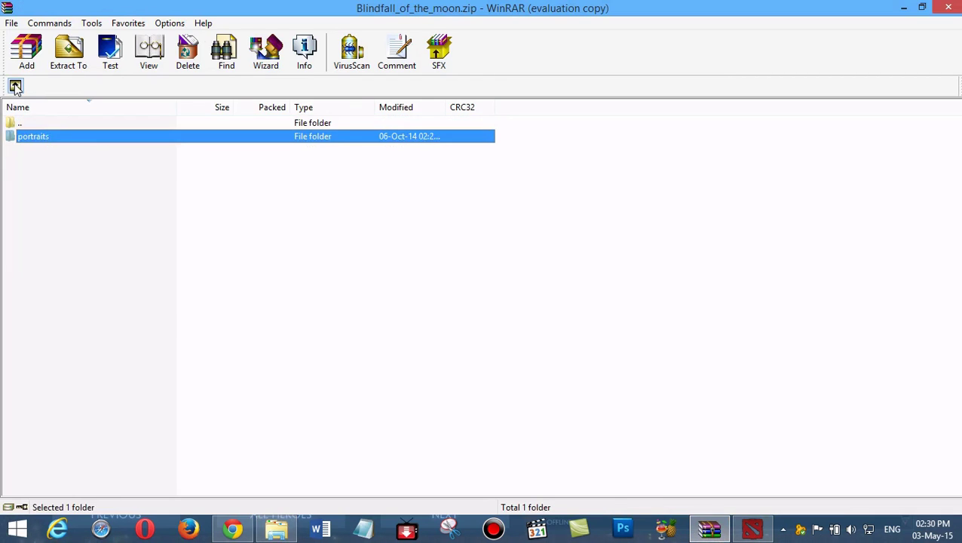
left_click(15, 85)
double_click(43, 150)
double_click(48, 137)
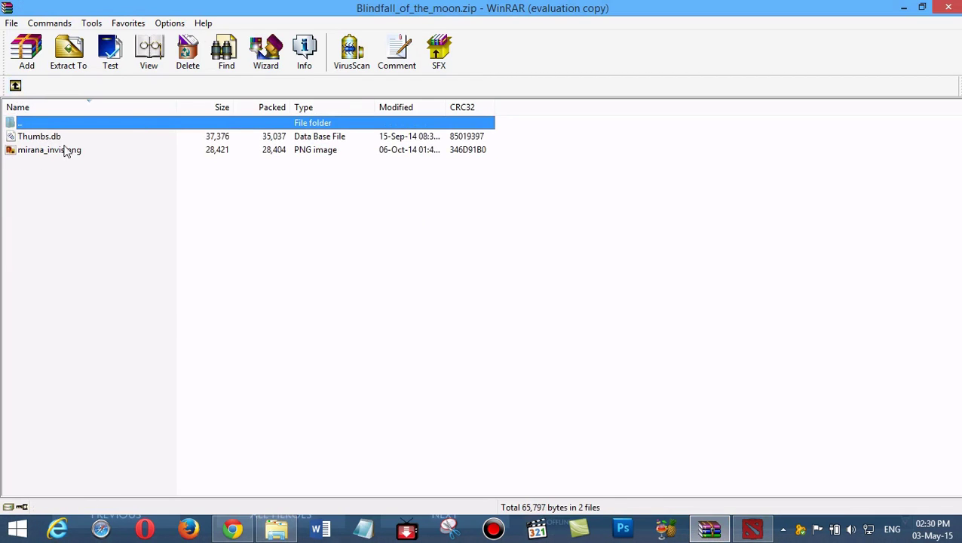
- In File Explorer, delete mirana_invis.png from the game's resource\flash3\images\spellicons folder
left_click(721, 535)
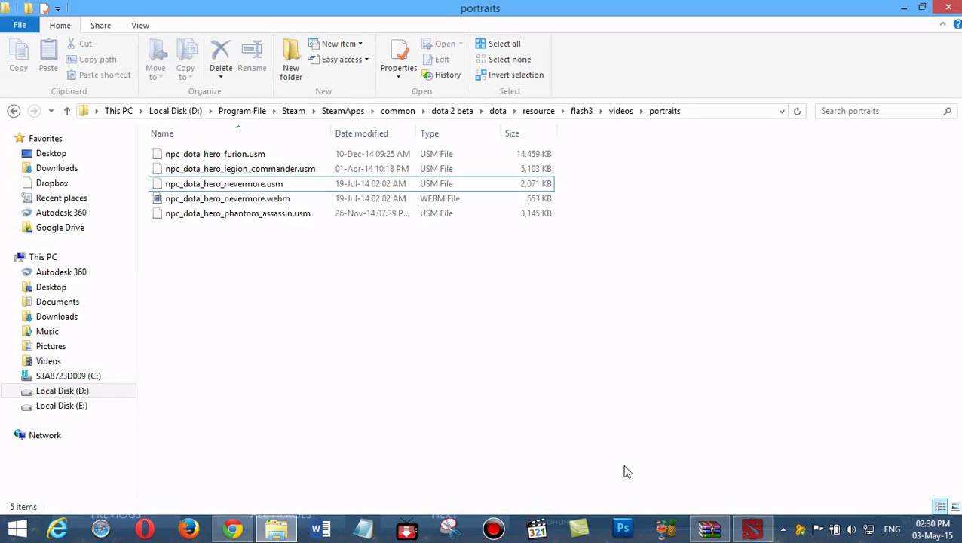
left_click(581, 111)
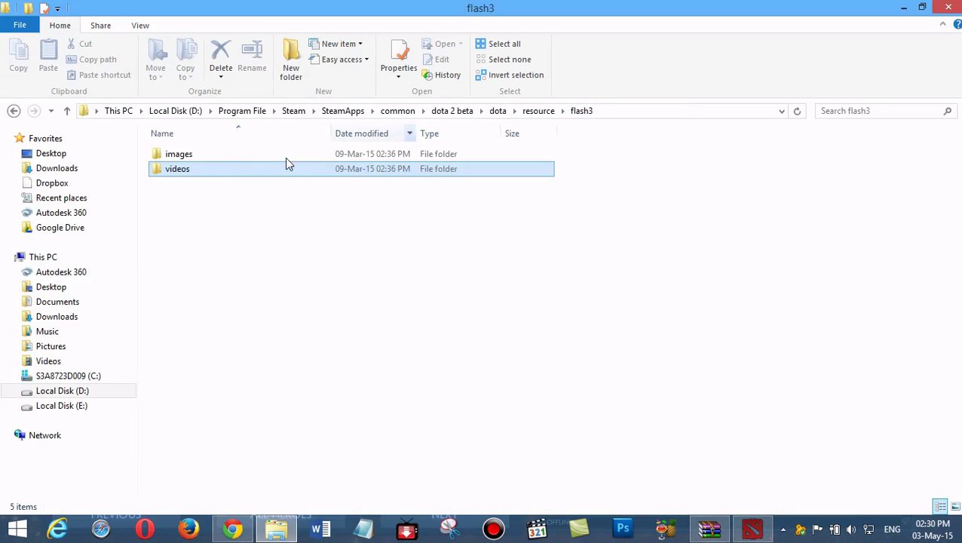
double_click(193, 155)
double_click(197, 214)
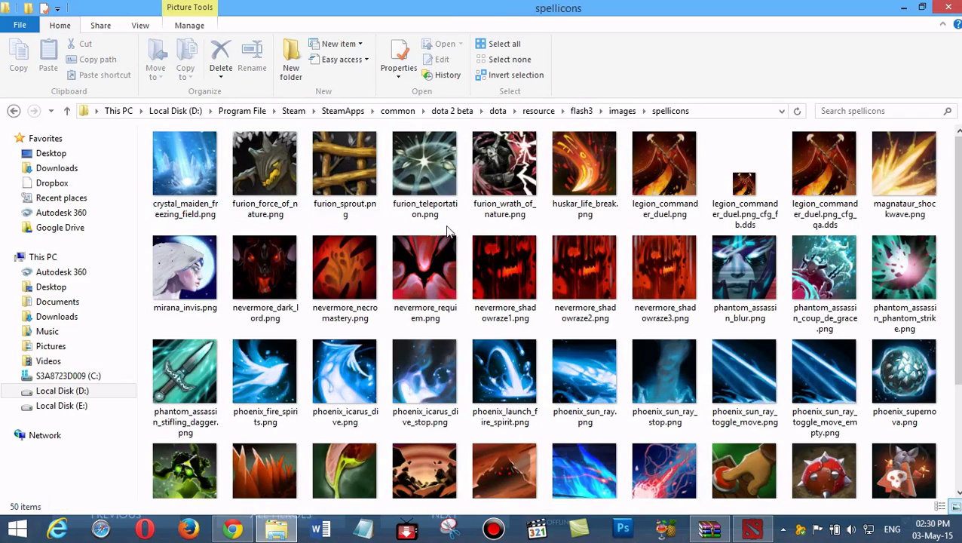
left_click(195, 312)
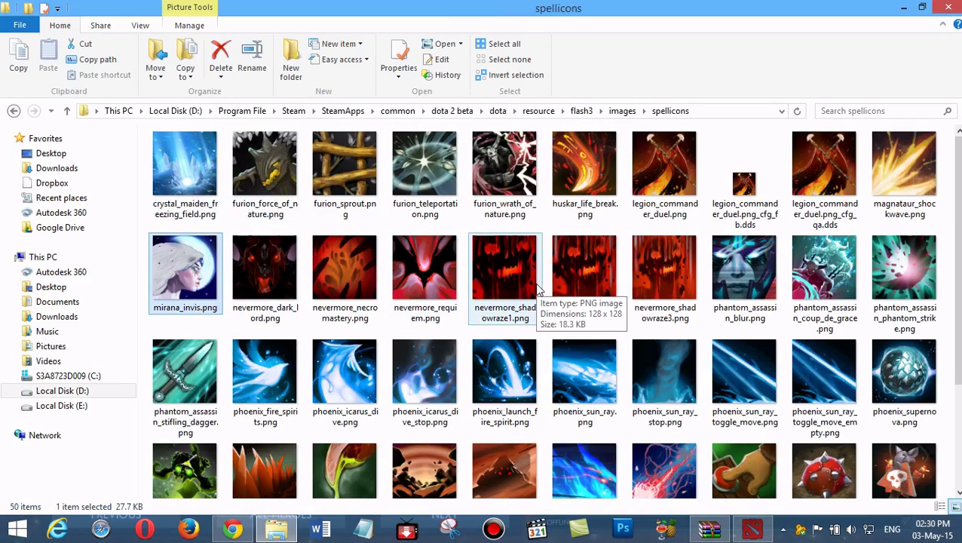
key("Delete")
- Check the archive's miniheroes folder, and delete the matching mirana.png from the game's images\miniheroes folder
key("alt+Tab")
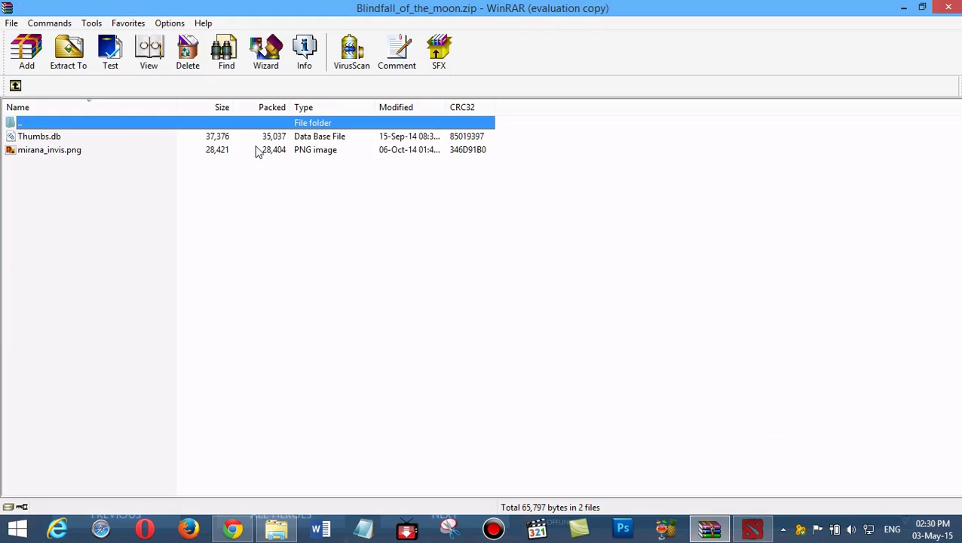
left_click(16, 87)
double_click(38, 150)
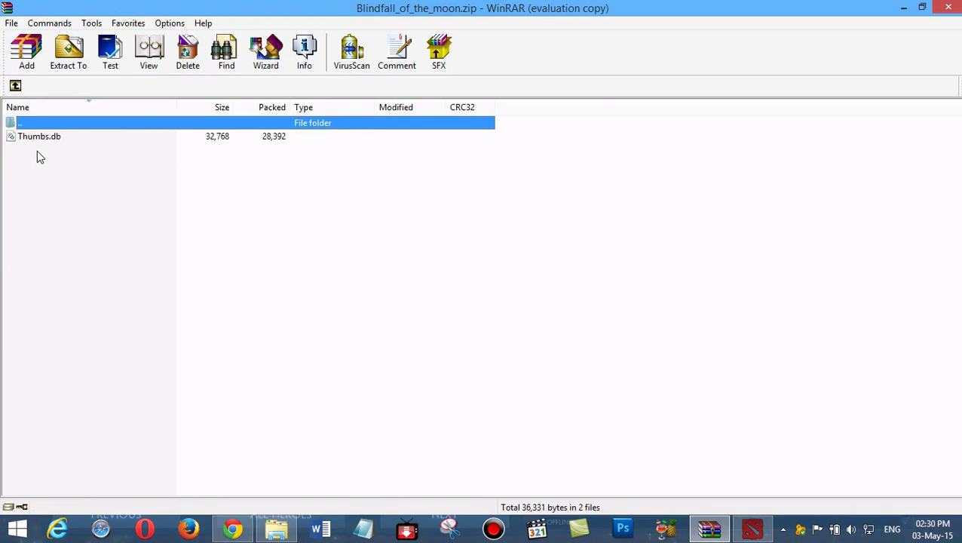
left_click(712, 531)
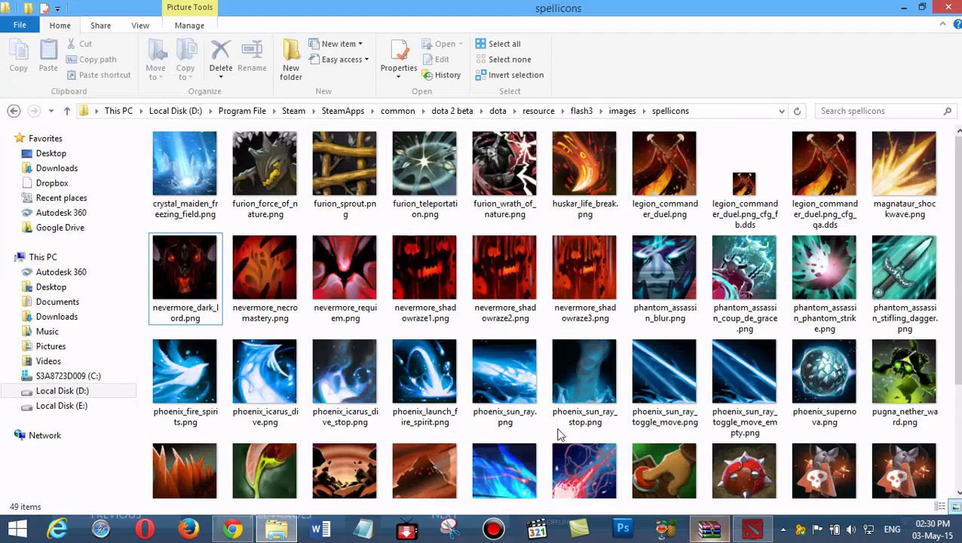
left_click(620, 111)
left_click(183, 201)
double_click(183, 200)
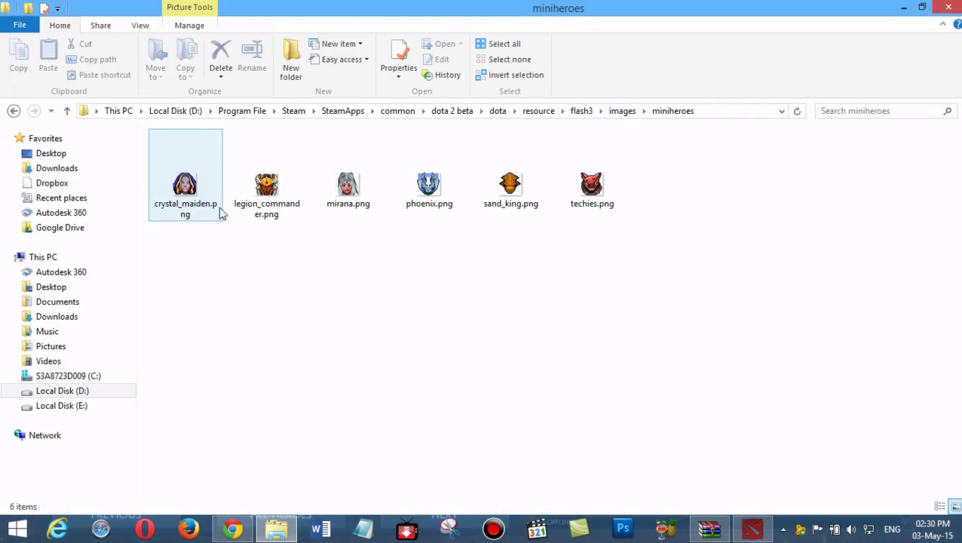
left_click(365, 207)
key("Delete")
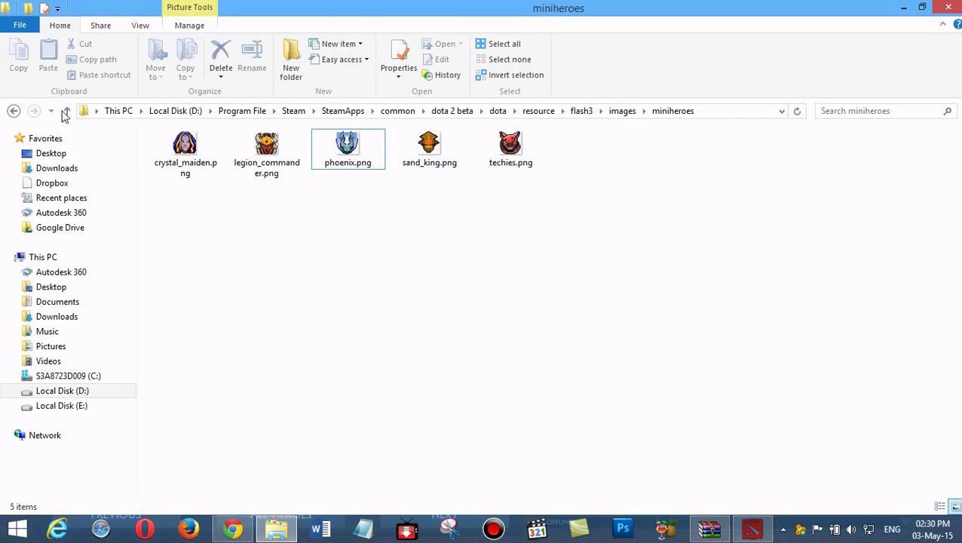
- Return the game folder to images, and examine the archive's heroes folder and its selection subfolder for the mod's files
left_click(66, 111)
left_click(708, 528)
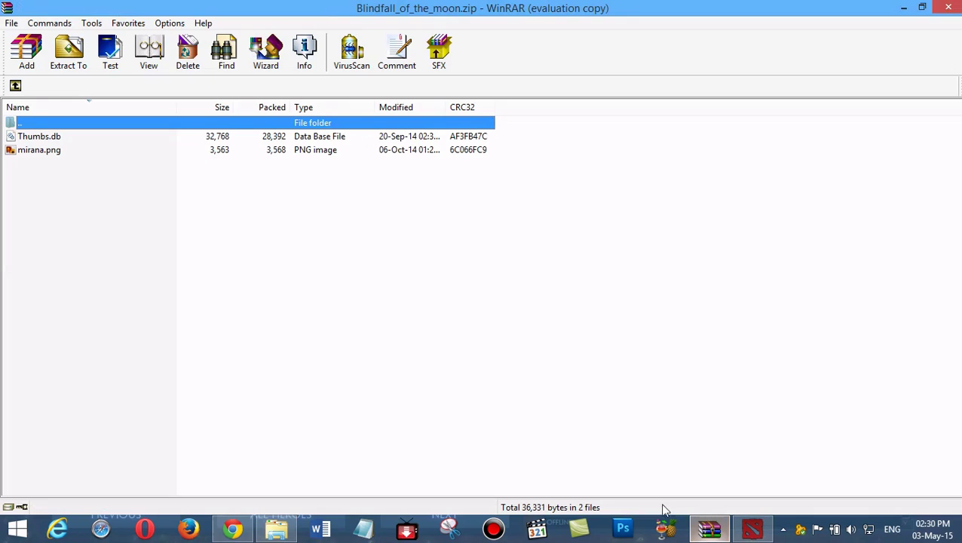
left_click(16, 85)
double_click(43, 163)
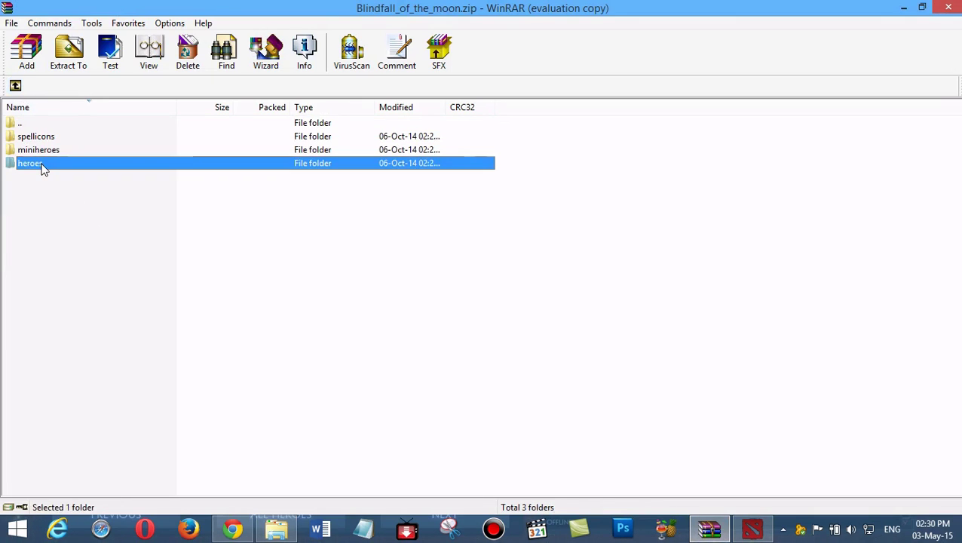
double_click(43, 138)
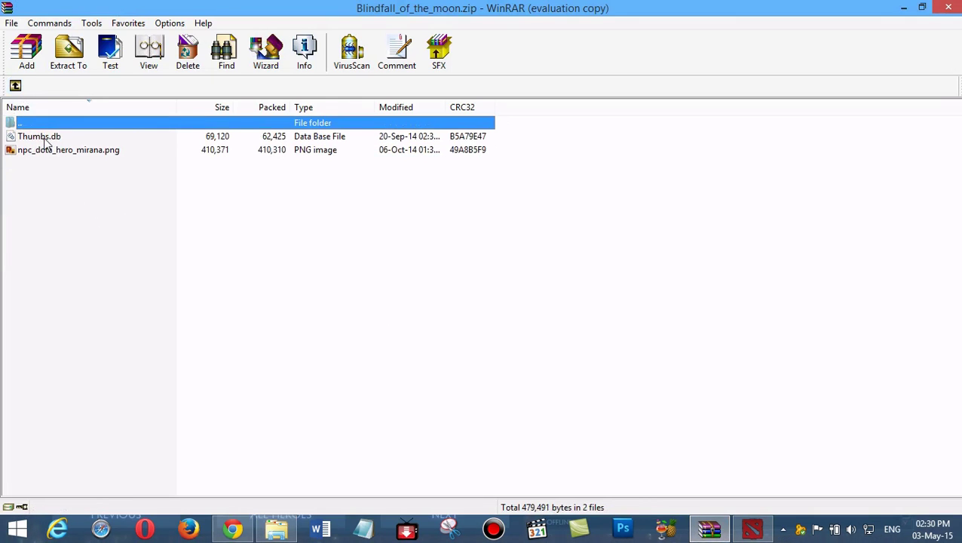
left_click(16, 85)
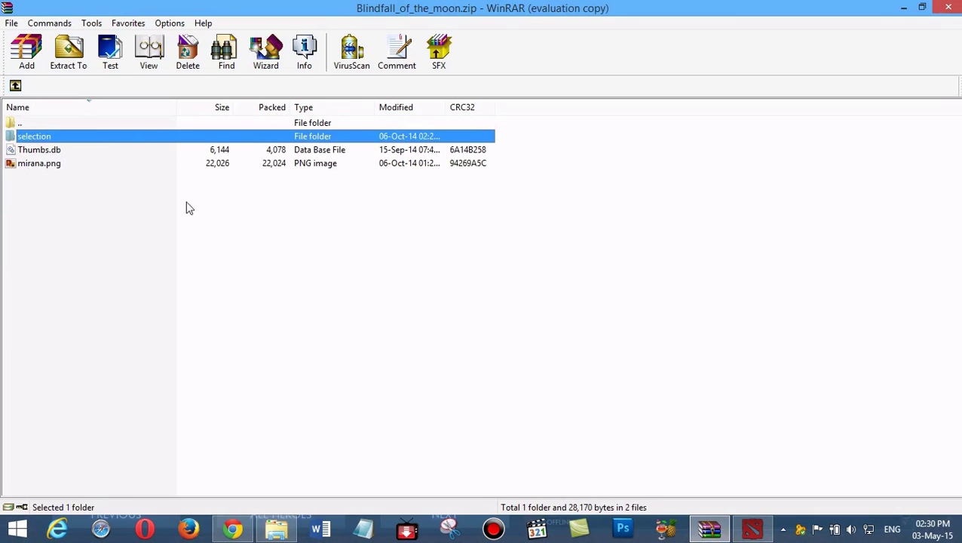
- In File Explorer, delete npc_dota_hero_mirana.png from the game's images\heroes\selection folder
left_click(702, 525)
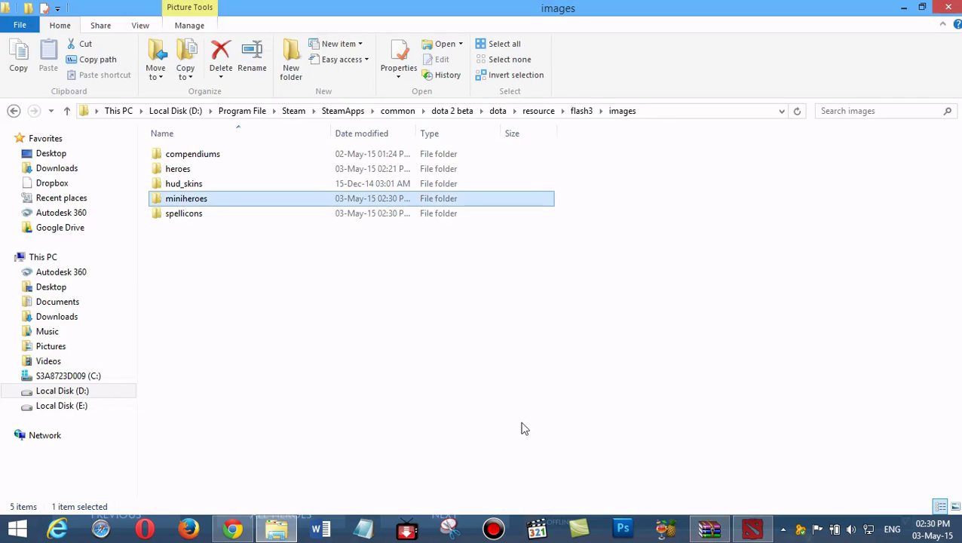
double_click(178, 169)
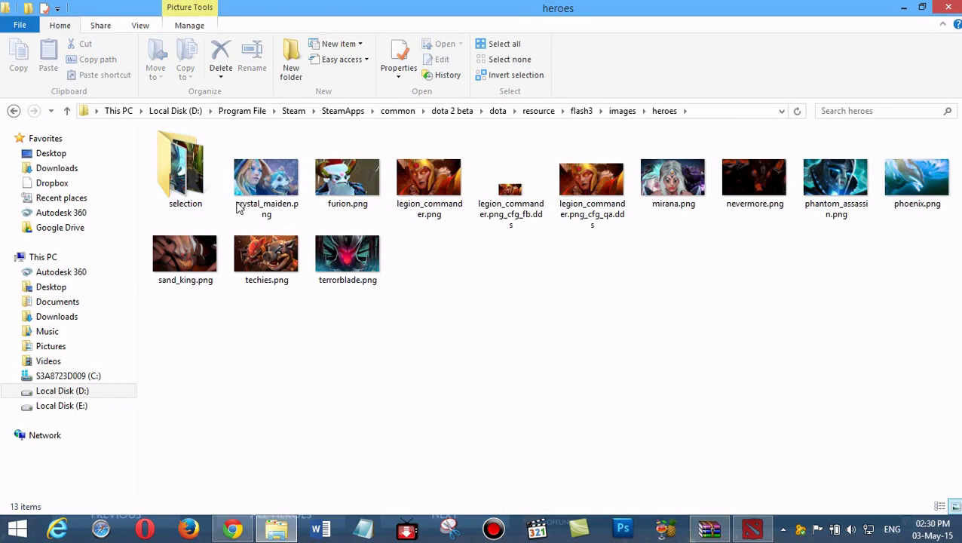
double_click(185, 174)
left_click(443, 209)
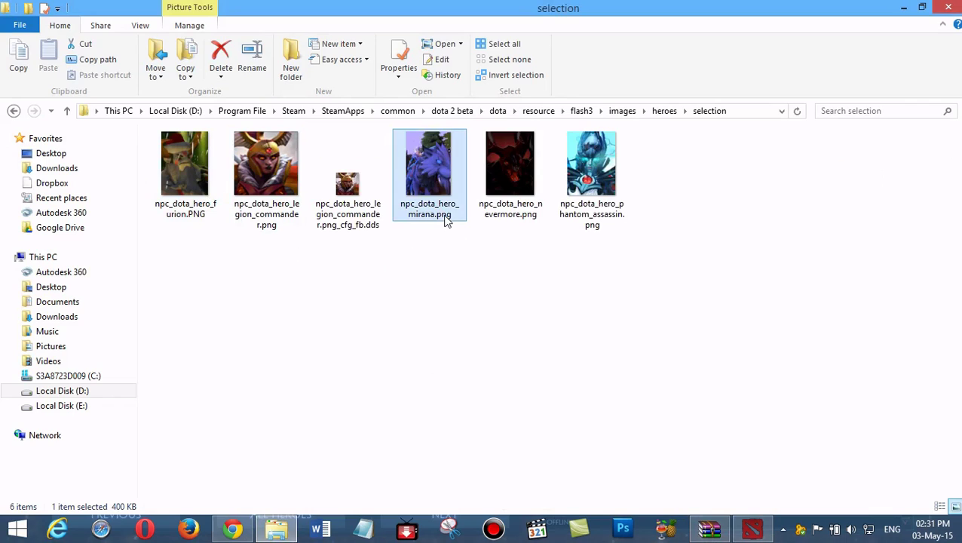
key("Delete")
- Go back up to the game's images\heroes folder and delete mirana.png
left_click(67, 110)
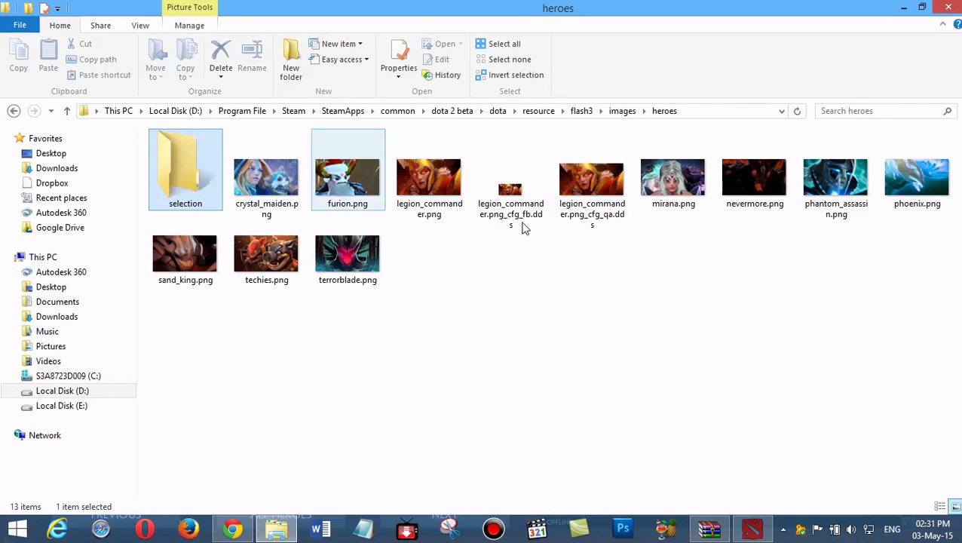
left_click(667, 205)
key("Delete")
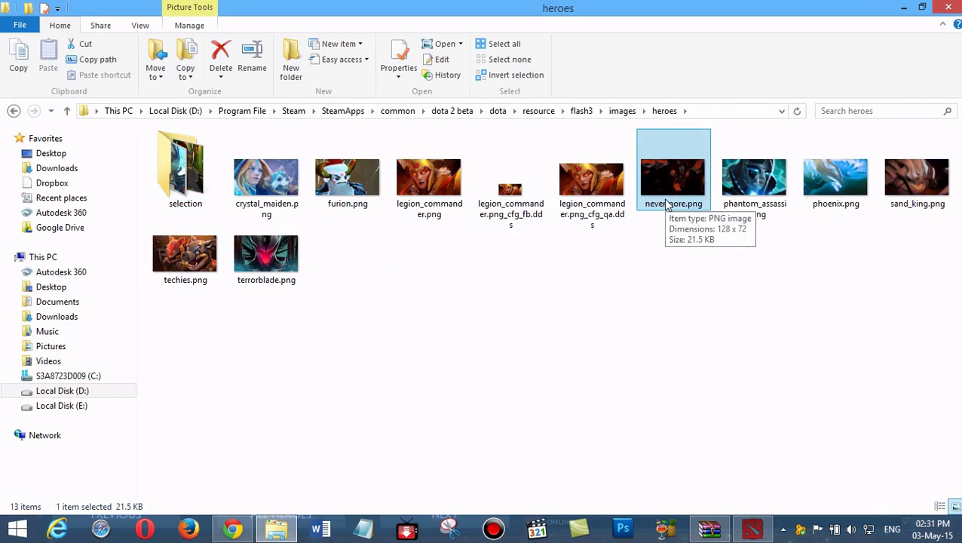
- Return to the WinRAR archive's top level and examine its models\heroes\mirana folder for the mod's model files
key("alt+Tab")
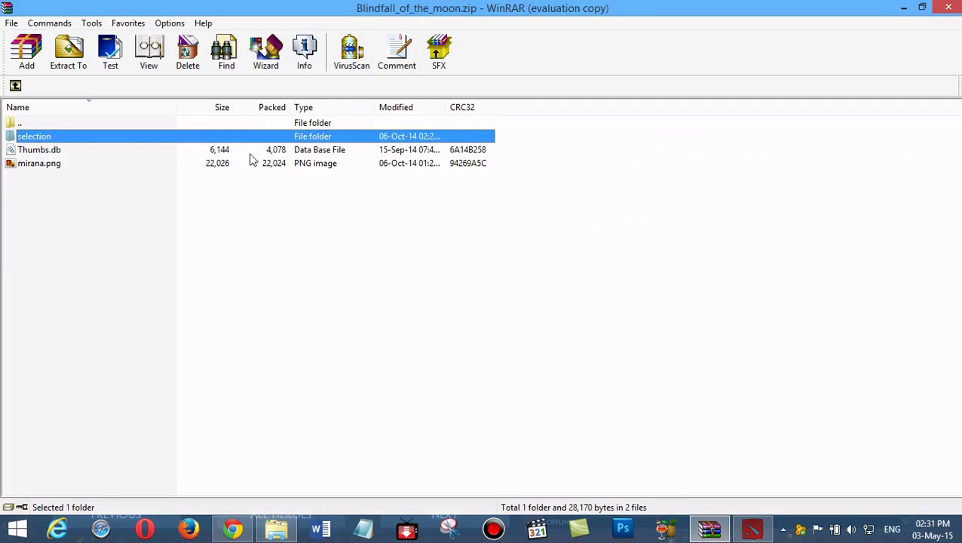
left_click(15, 86)
left_click(15, 86)
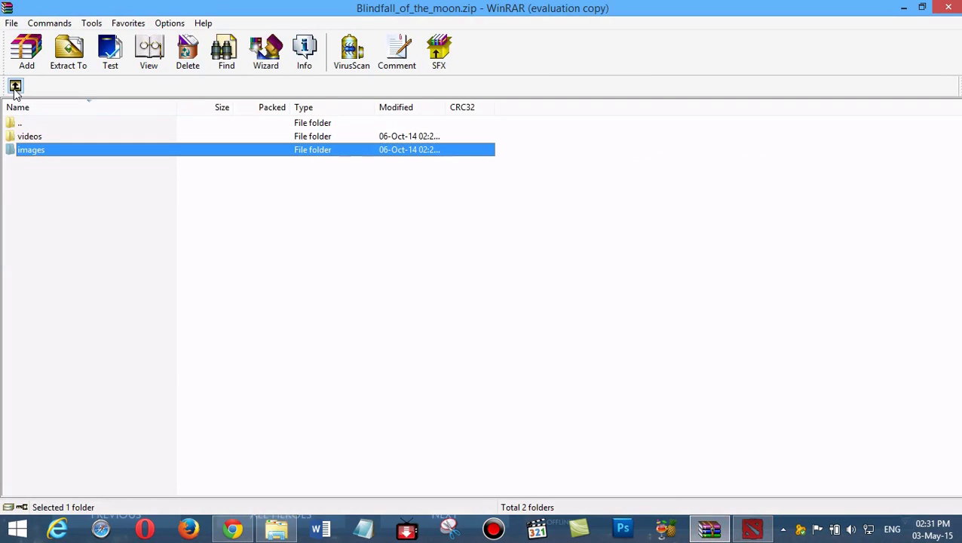
left_click(15, 86)
left_click(15, 86)
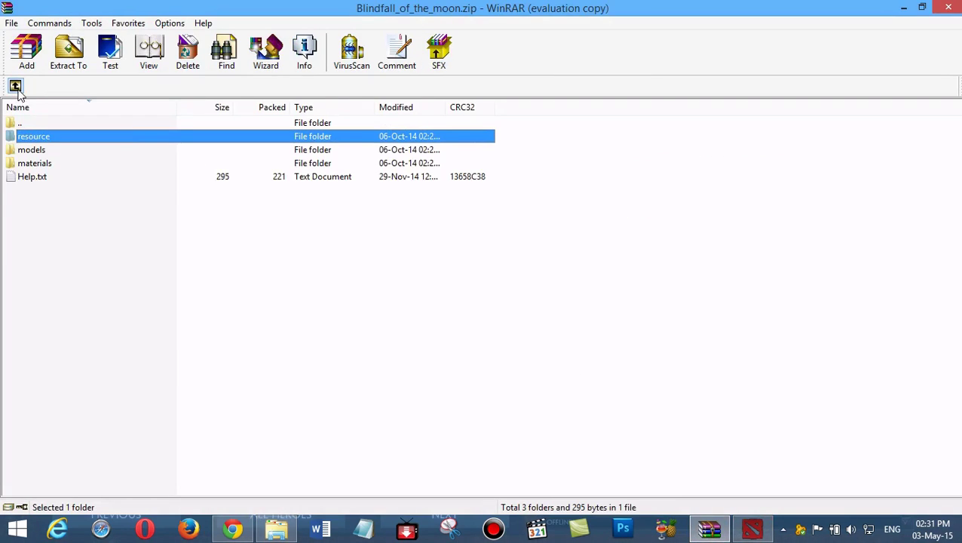
key("Return")
double_click(46, 138)
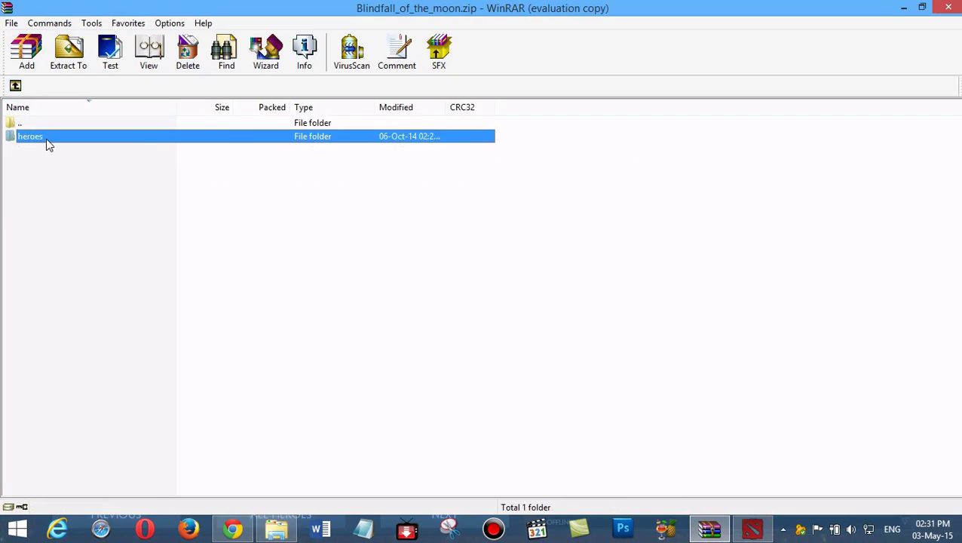
left_click(45, 138)
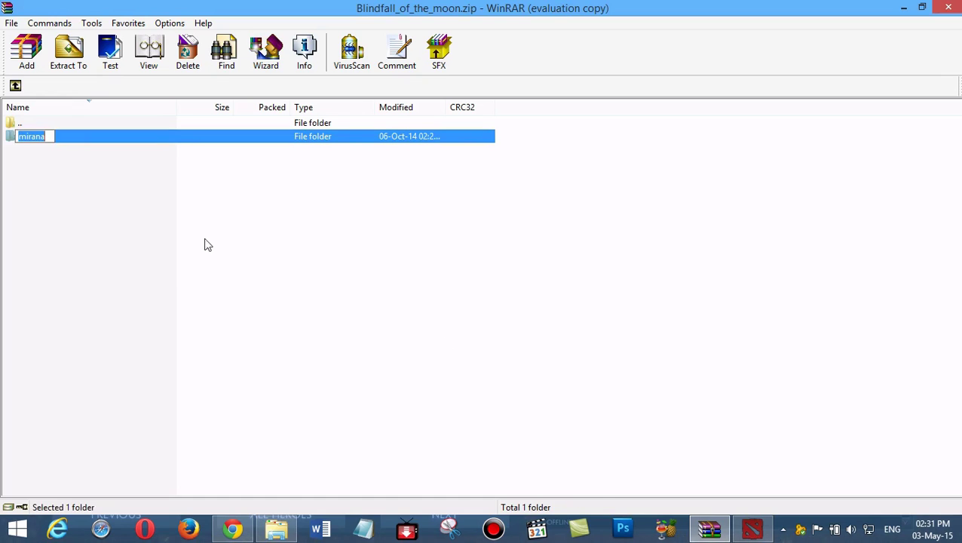
left_click(94, 160)
key("Return")
- In File Explorer, delete the mirana folder from the game's dota\models\heroes folder
left_click(743, 534)
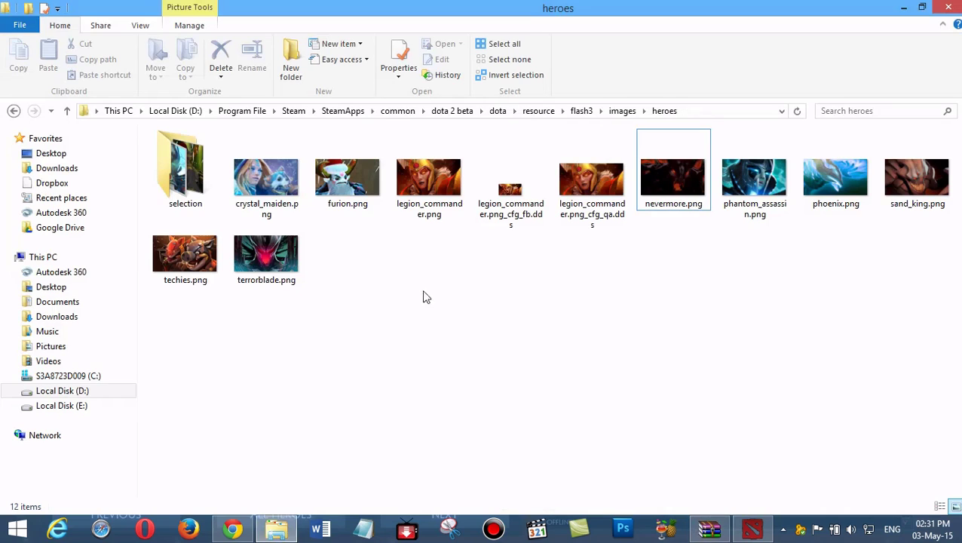
left_click(496, 112)
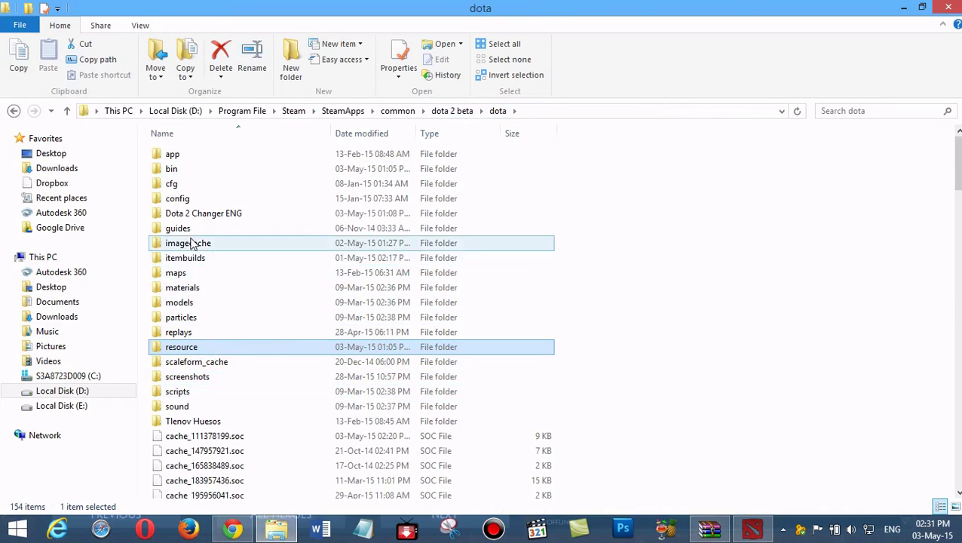
double_click(195, 304)
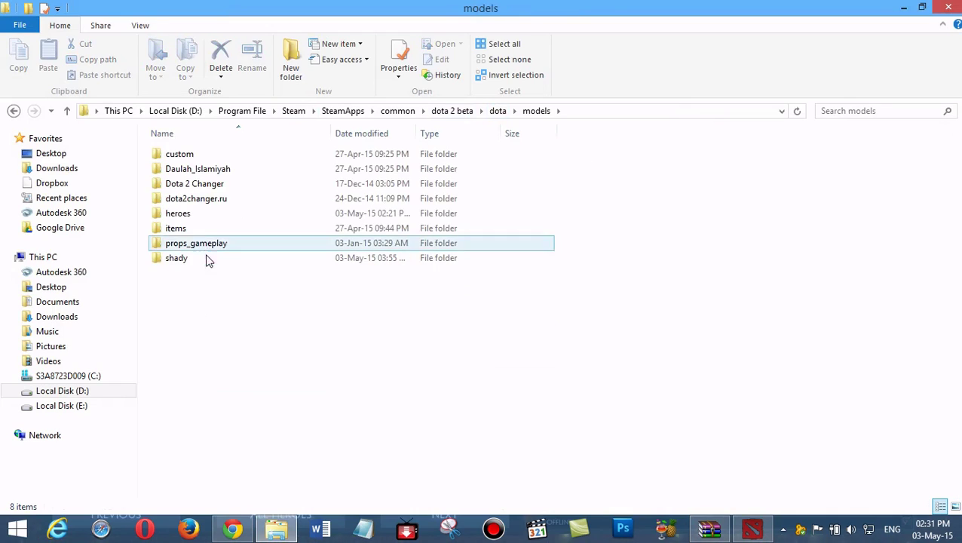
double_click(192, 215)
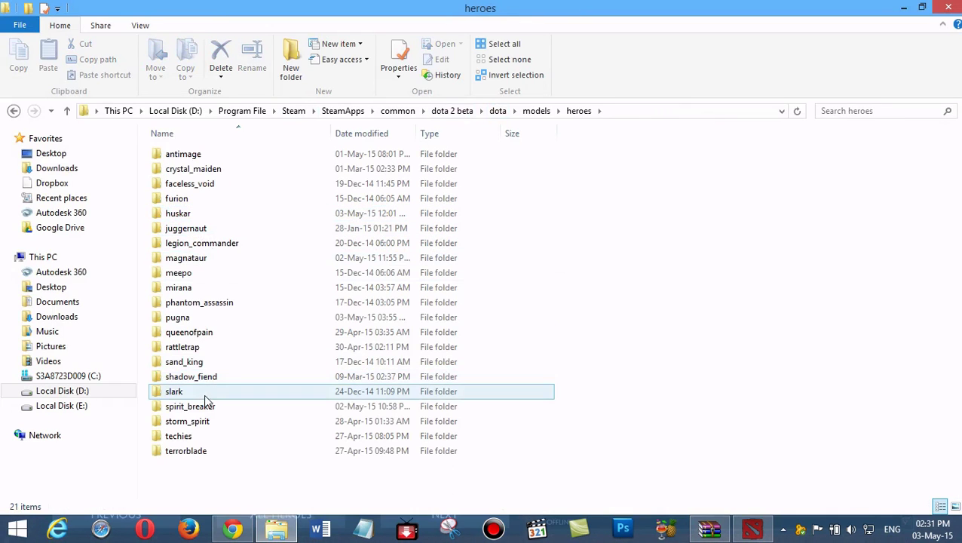
left_click(192, 289)
right_click(215, 288)
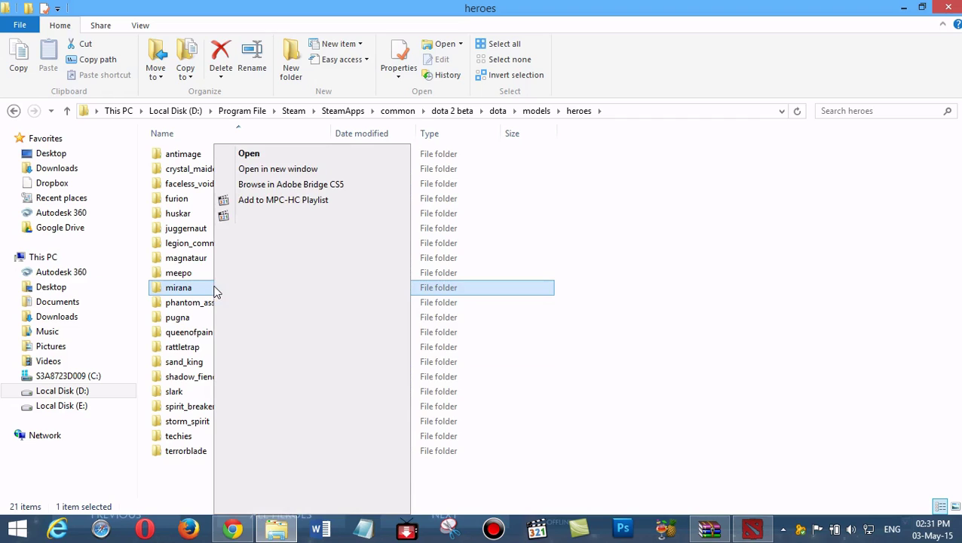
left_click(262, 467)
- Return to the WinRAR archive and examine the subfolders of its materials\models folder for the mod's files
key("alt+Tab")
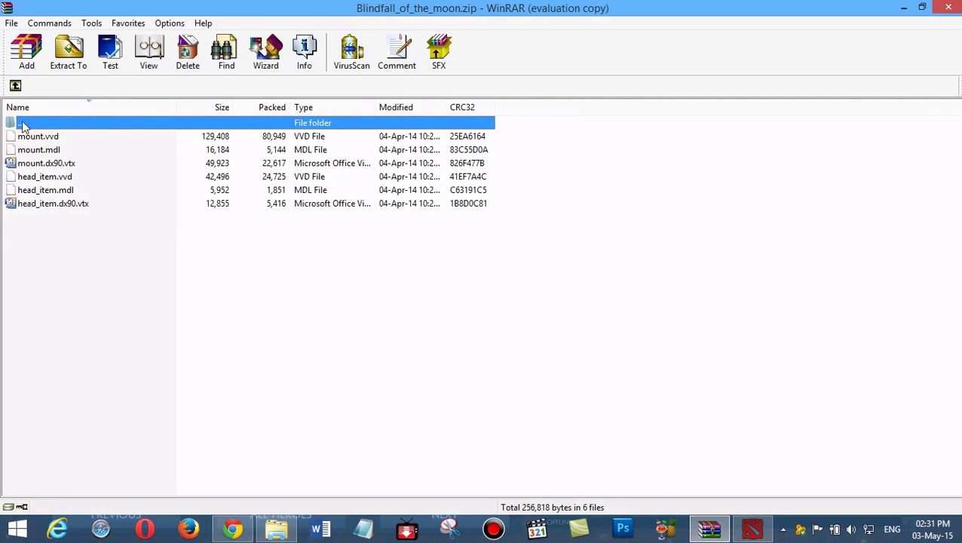
left_click(15, 86)
left_click(15, 86)
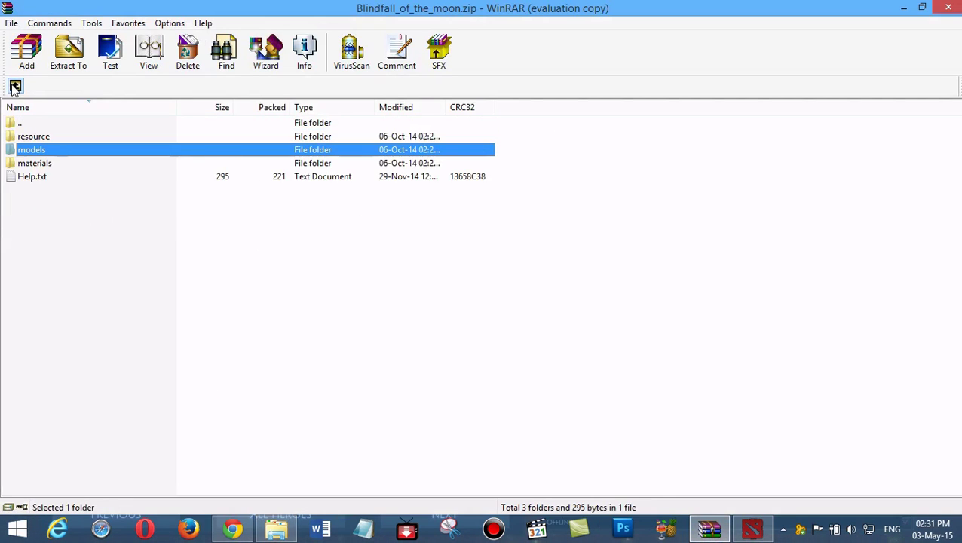
double_click(43, 164)
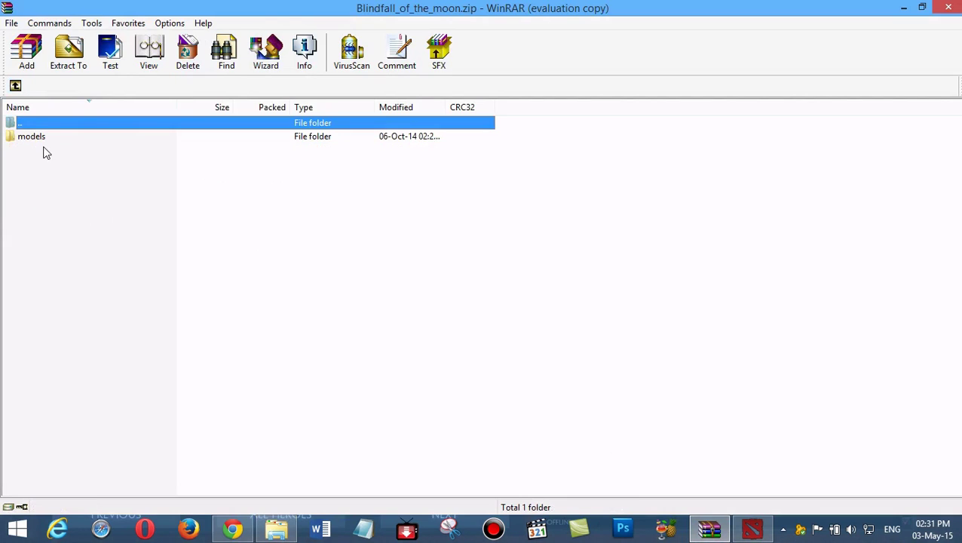
double_click(43, 137)
double_click(43, 148)
left_click(15, 86)
double_click(35, 147)
double_click(15, 86)
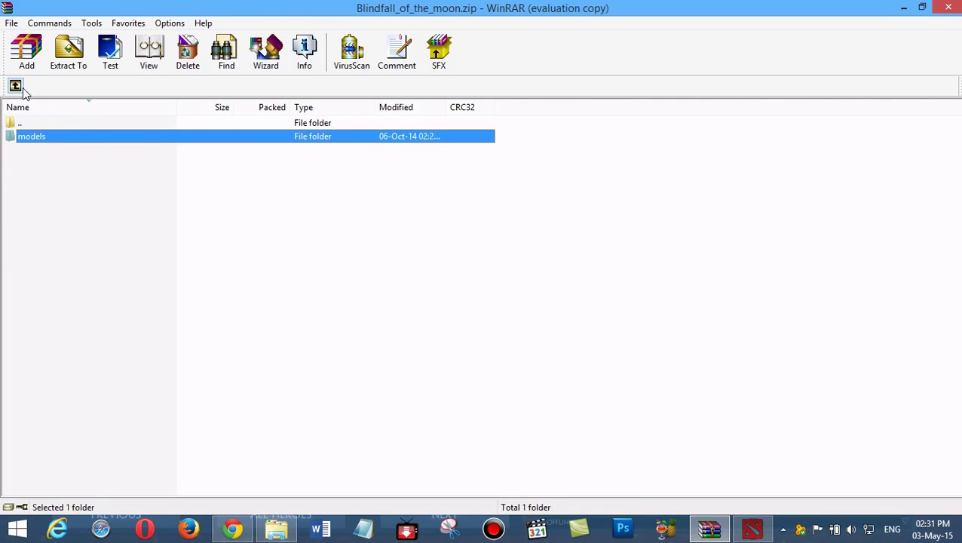
- In File Explorer, delete the mirana folder from the game's dota\materials\models\heroes folder
left_click(711, 526)
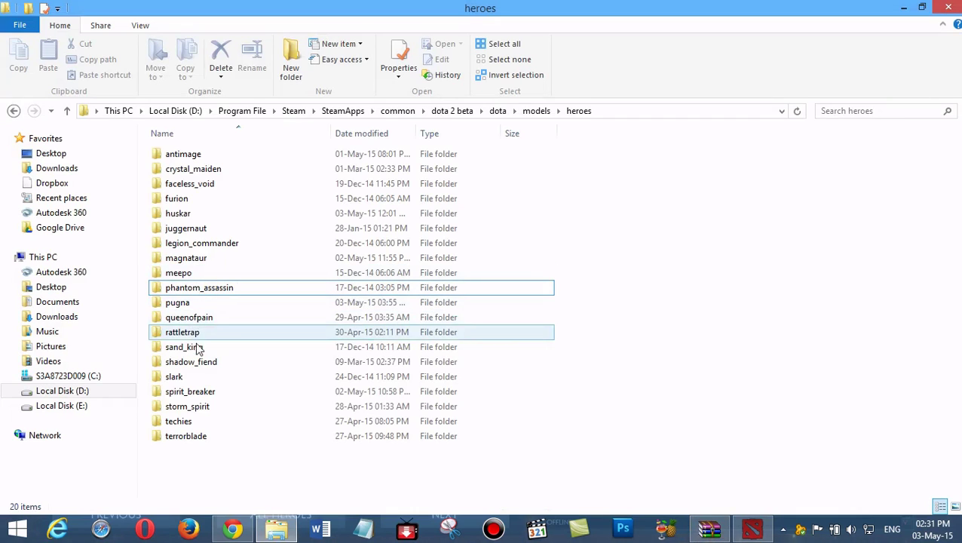
left_click(496, 110)
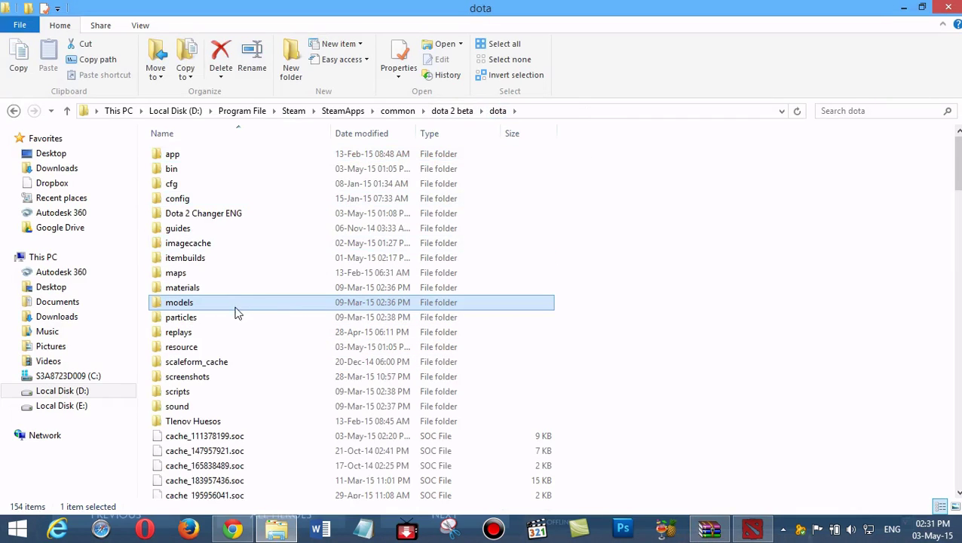
double_click(188, 287)
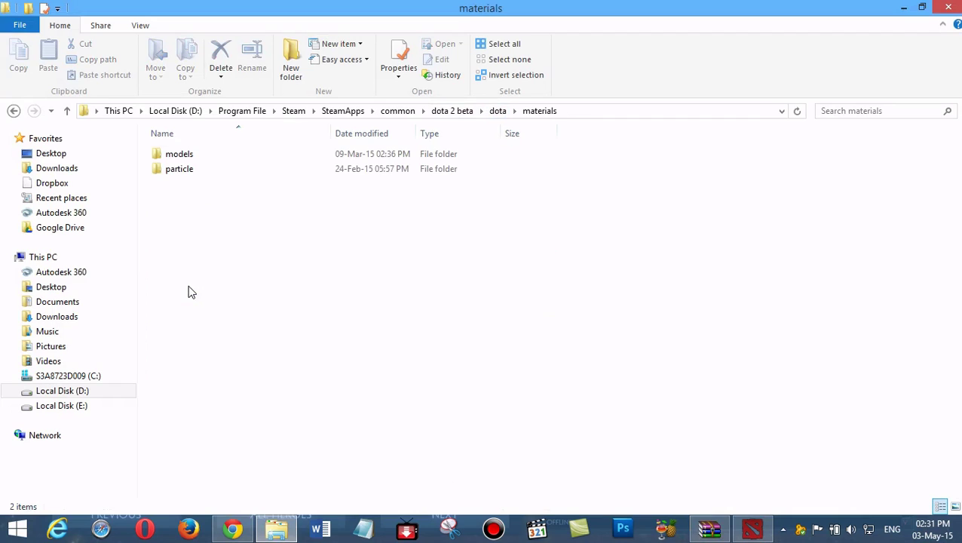
double_click(179, 155)
double_click(182, 156)
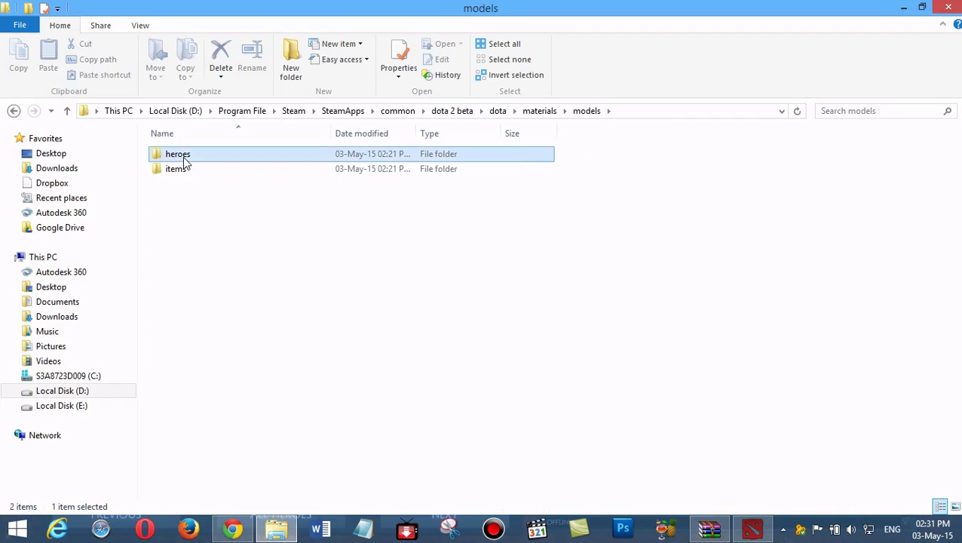
left_click(189, 201)
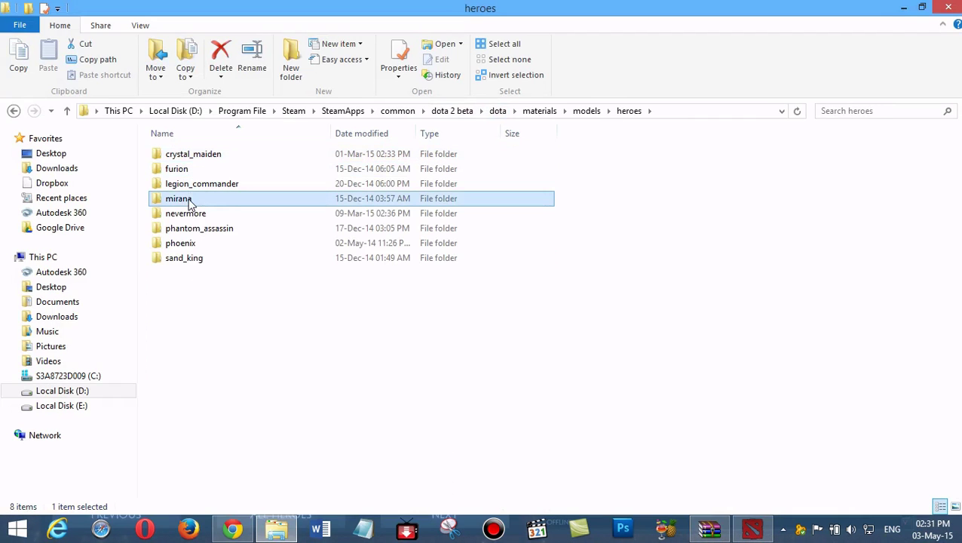
key("Delete")
- Delete the mirana folder from the game's materials\models\items folder
left_click(67, 111)
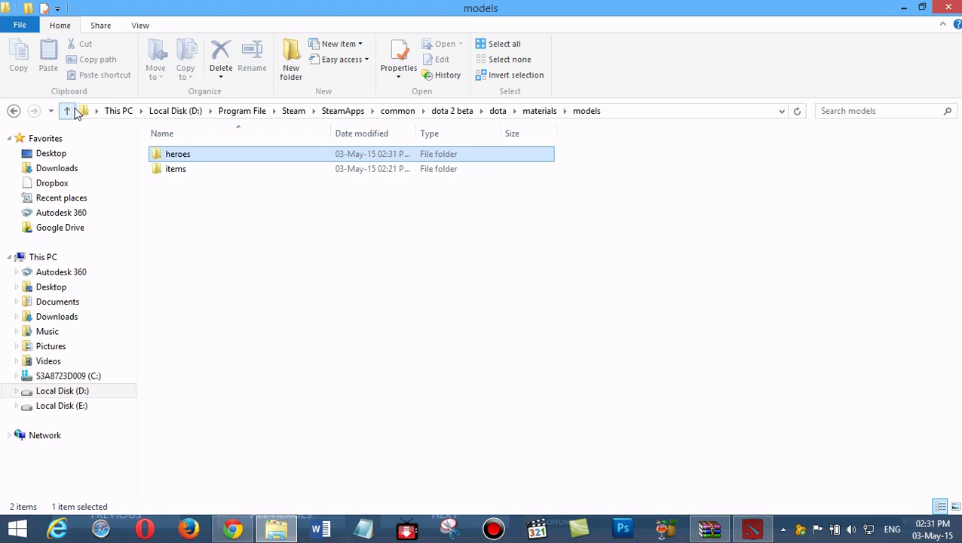
double_click(181, 169)
left_click(181, 186)
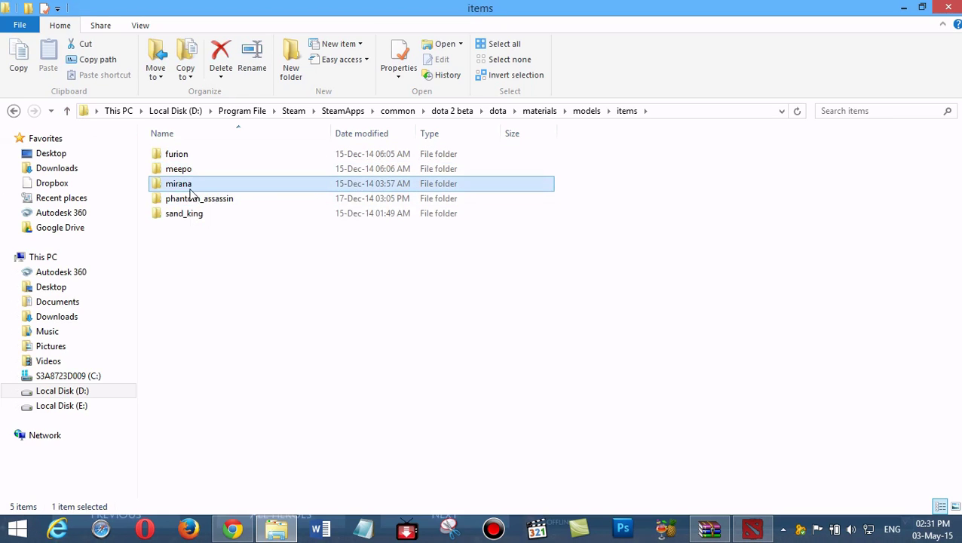
right_click(189, 190)
left_click(219, 465)
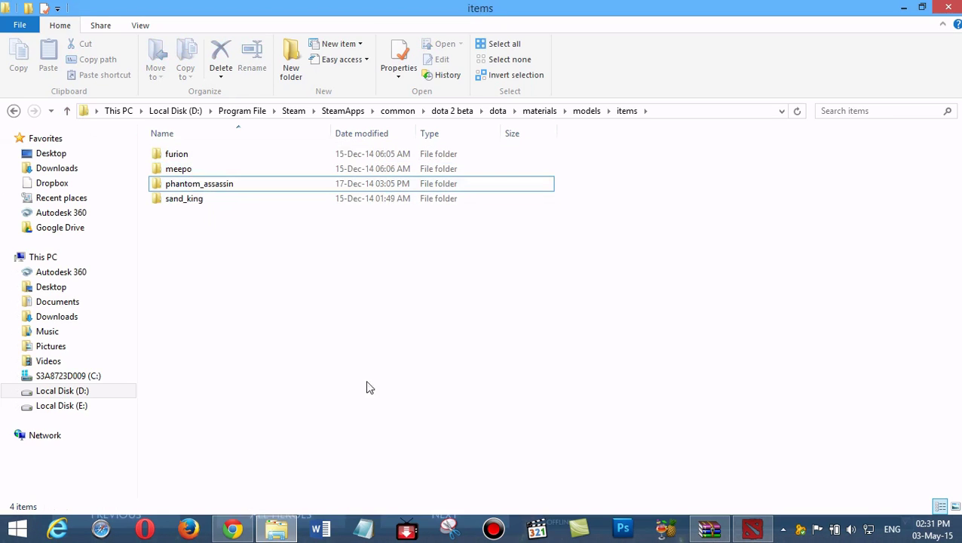
- Switch to Dota 2, rotate the Mirana model in the loadout, and quit the game
left_click(752, 528)
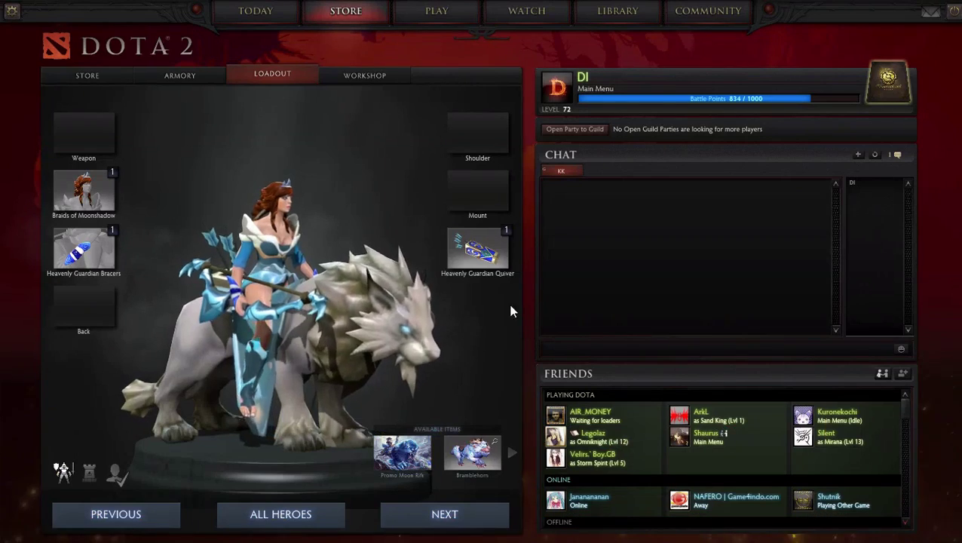
left_click_drag(511, 307, 276, 310)
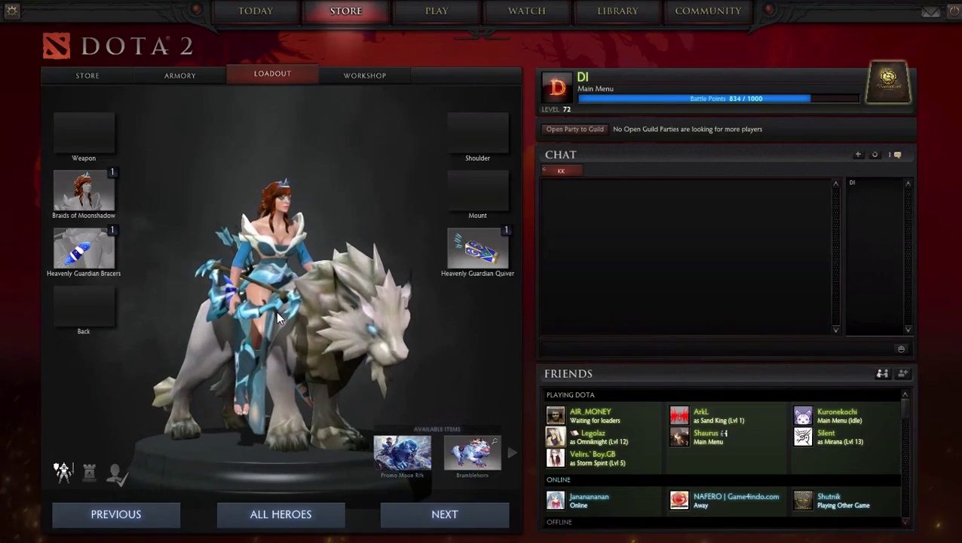
left_click(930, 11)
left_click(432, 190)
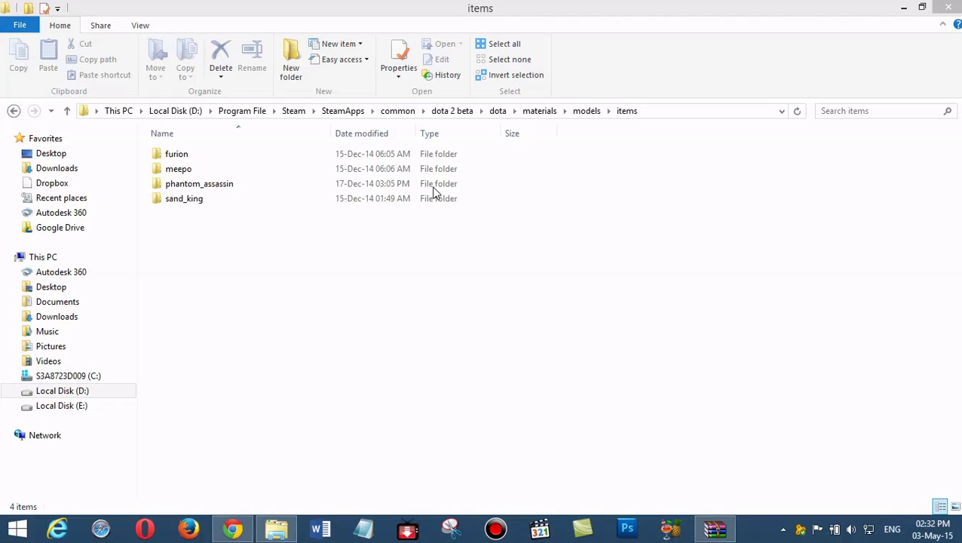
- Refresh the game's items folder in File Explorer, and relaunch Dota 2 through Steam
left_click(434, 189)
right_click(536, 243)
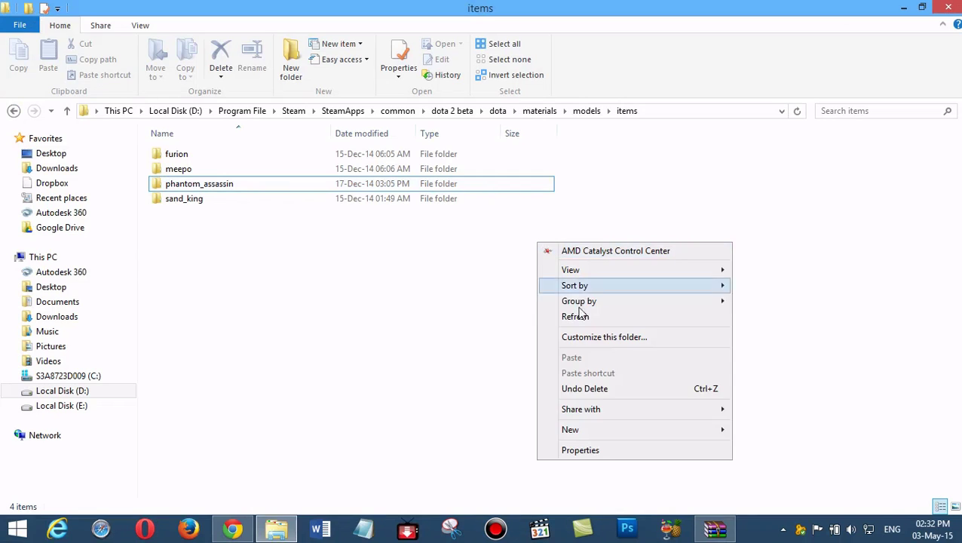
left_click(581, 319)
left_click(784, 528)
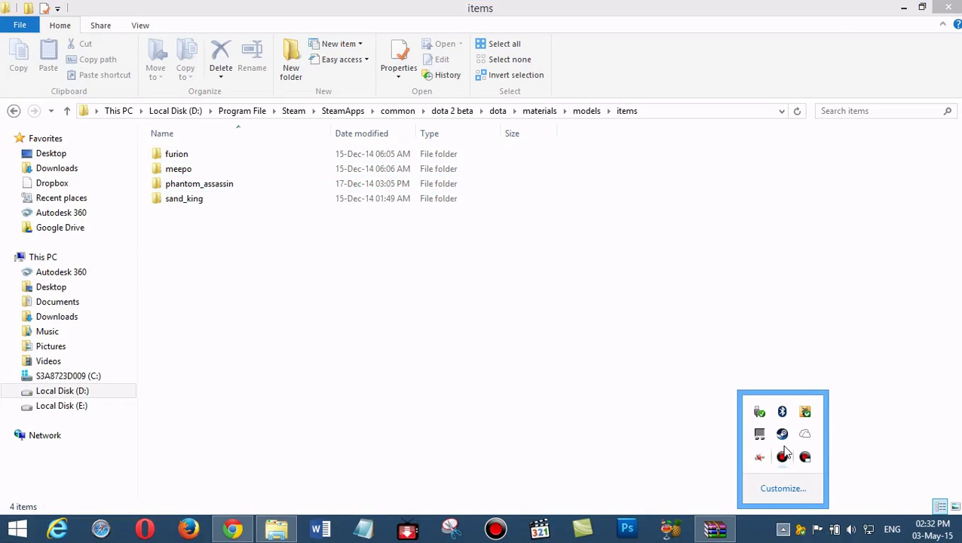
right_click(782, 433)
left_click(802, 196)
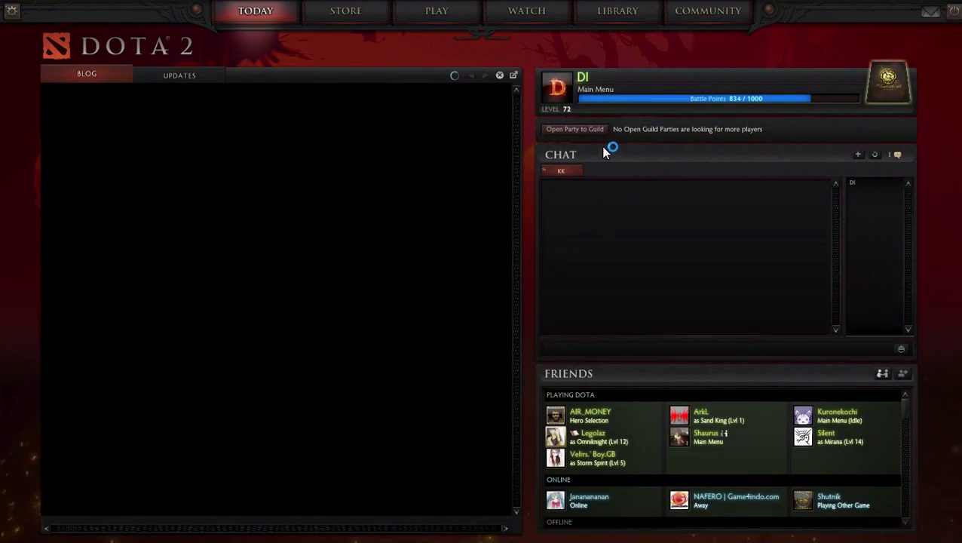
- Open Mirana's loadout from the hero grid in Dota 2 and rotate the model to check its appearance
left_click(578, 77)
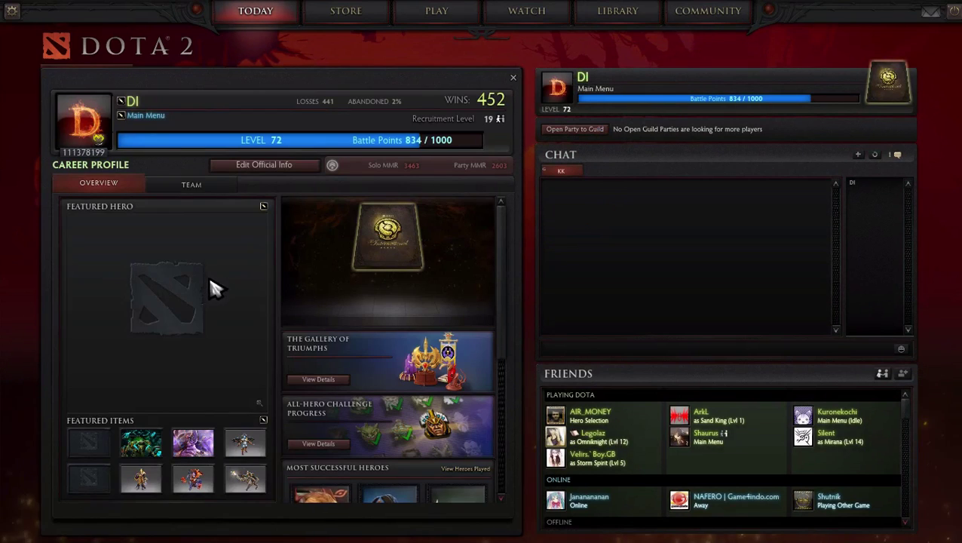
left_click(263, 205)
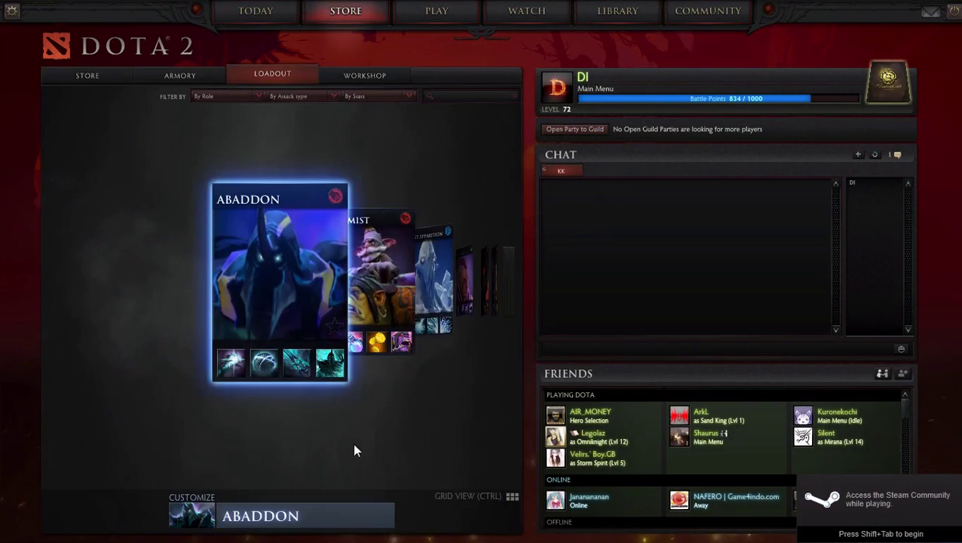
left_click(480, 494)
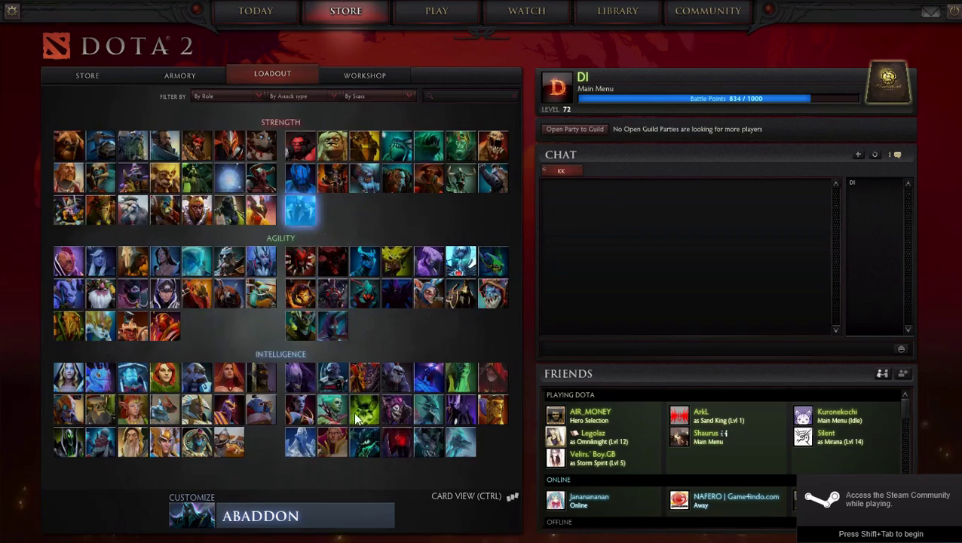
left_click(175, 265)
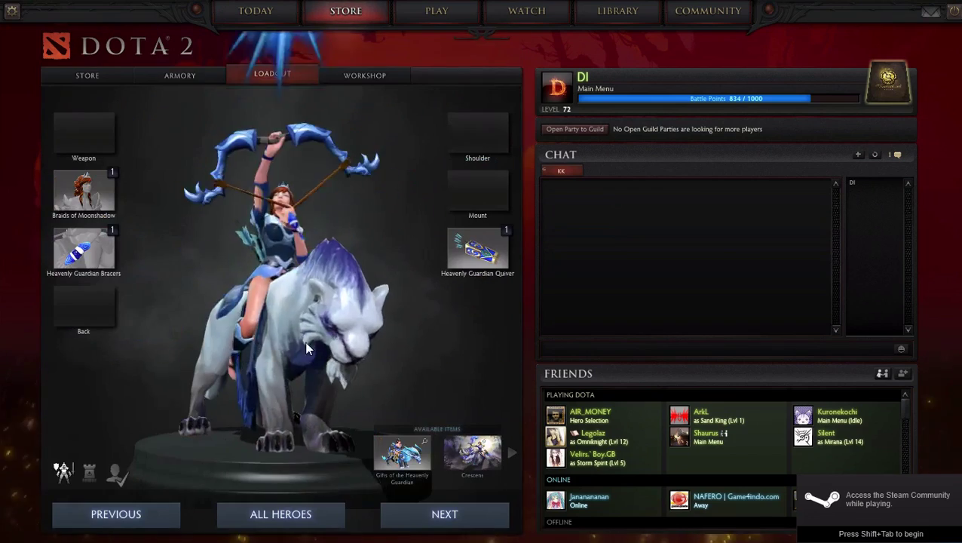
left_click_drag(315, 327, 210, 364)
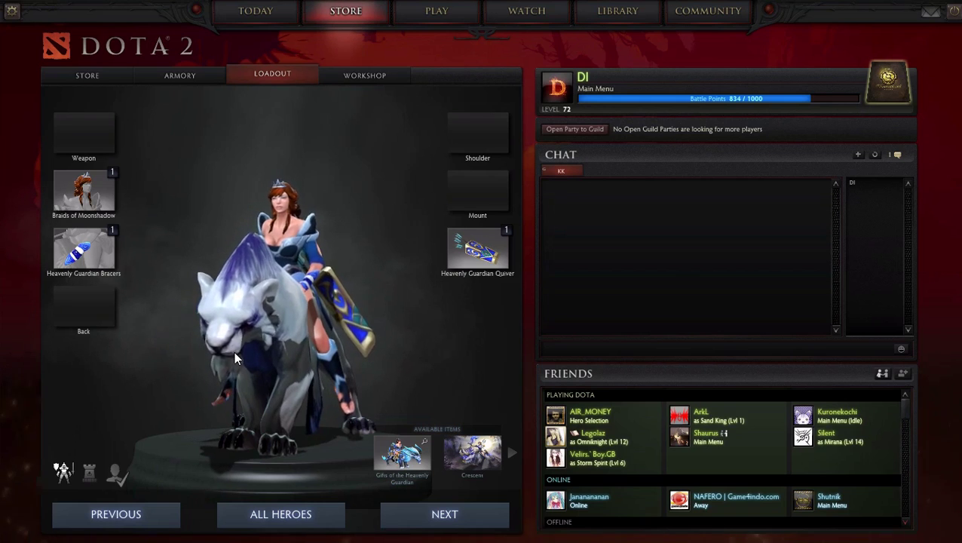
left_click_drag(309, 332, 401, 326)
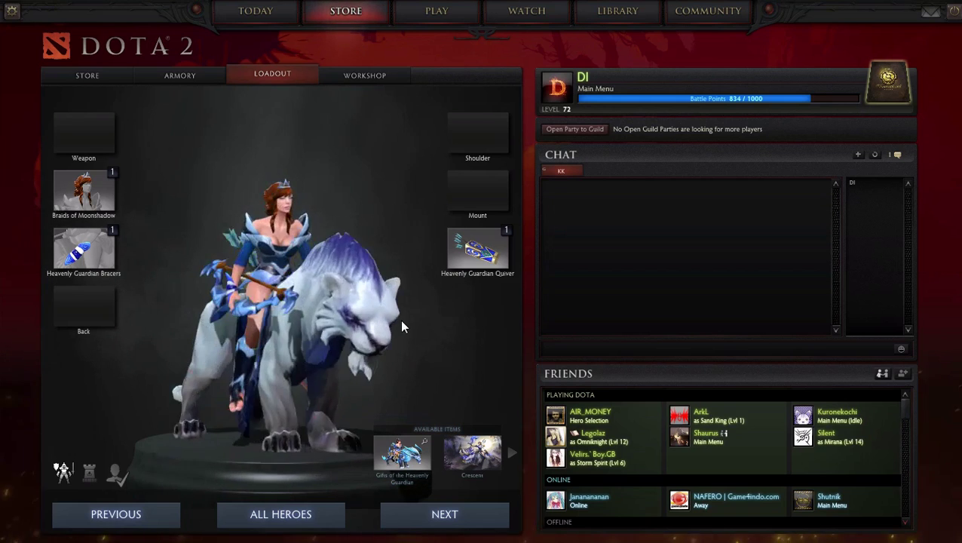